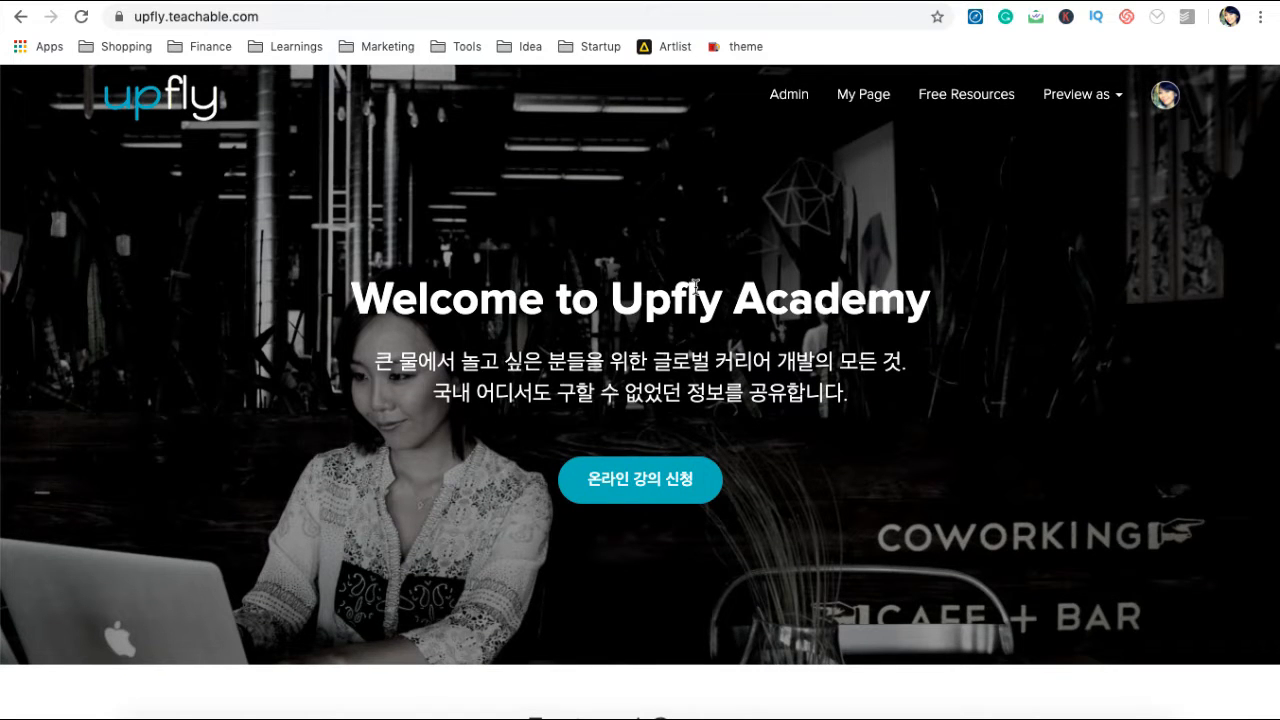
Look over the Upfly Academy school homepage and its featured courses.
{"action": "scroll", "coordinate": [1003, 269], "scroll_direction": "down", "scroll_amount": 3}
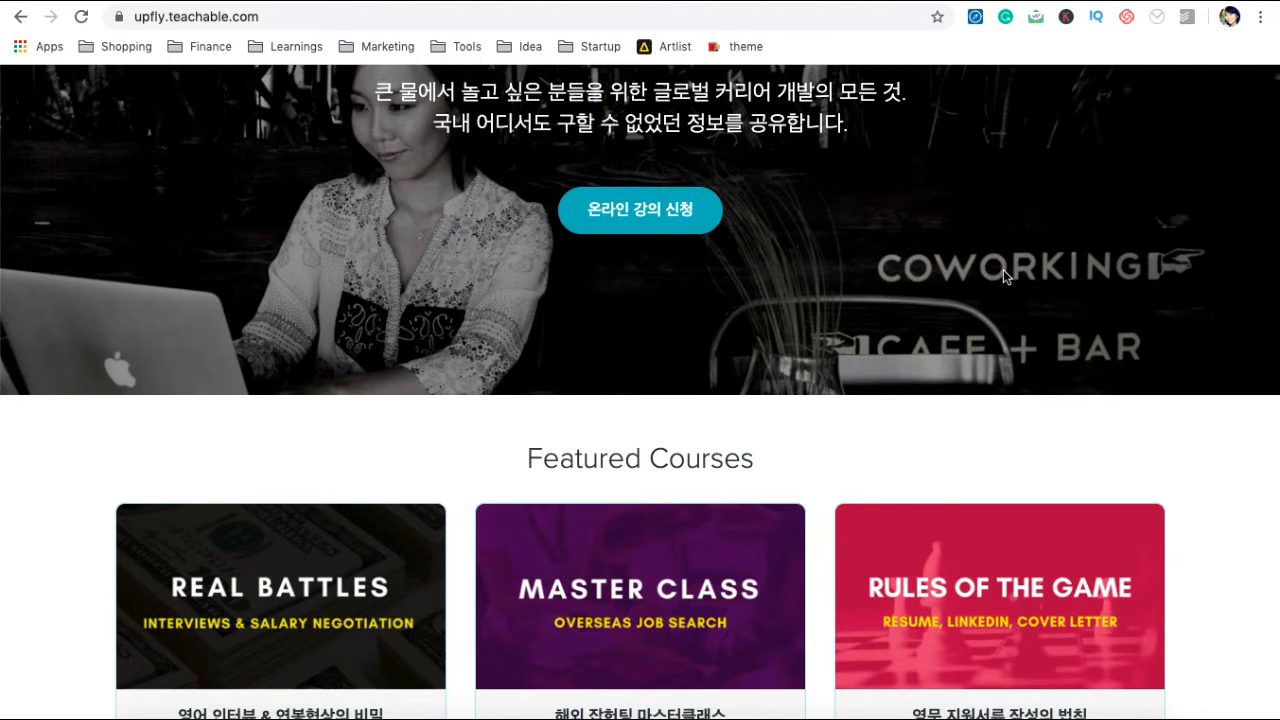
{"action": "scroll", "coordinate": [1003, 269], "scroll_direction": "up", "scroll_amount": 3}
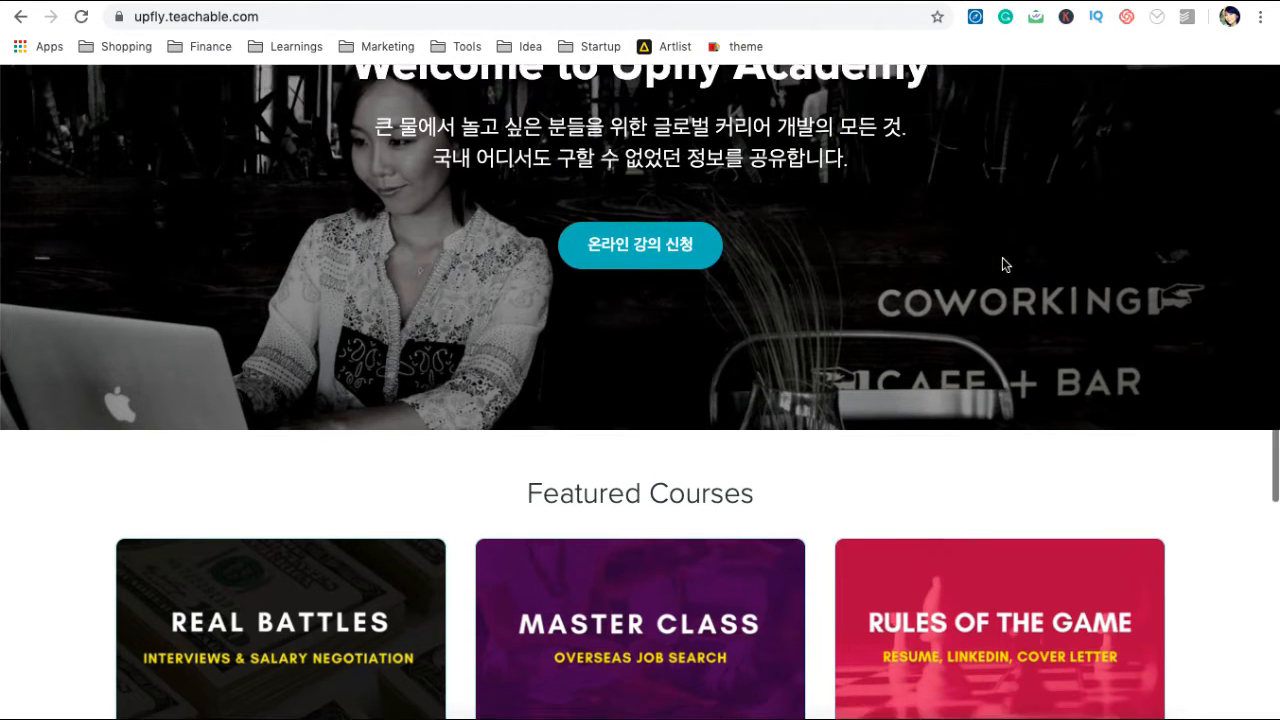
{"action": "scroll", "coordinate": [1003, 263], "scroll_direction": "up", "scroll_amount": 1}
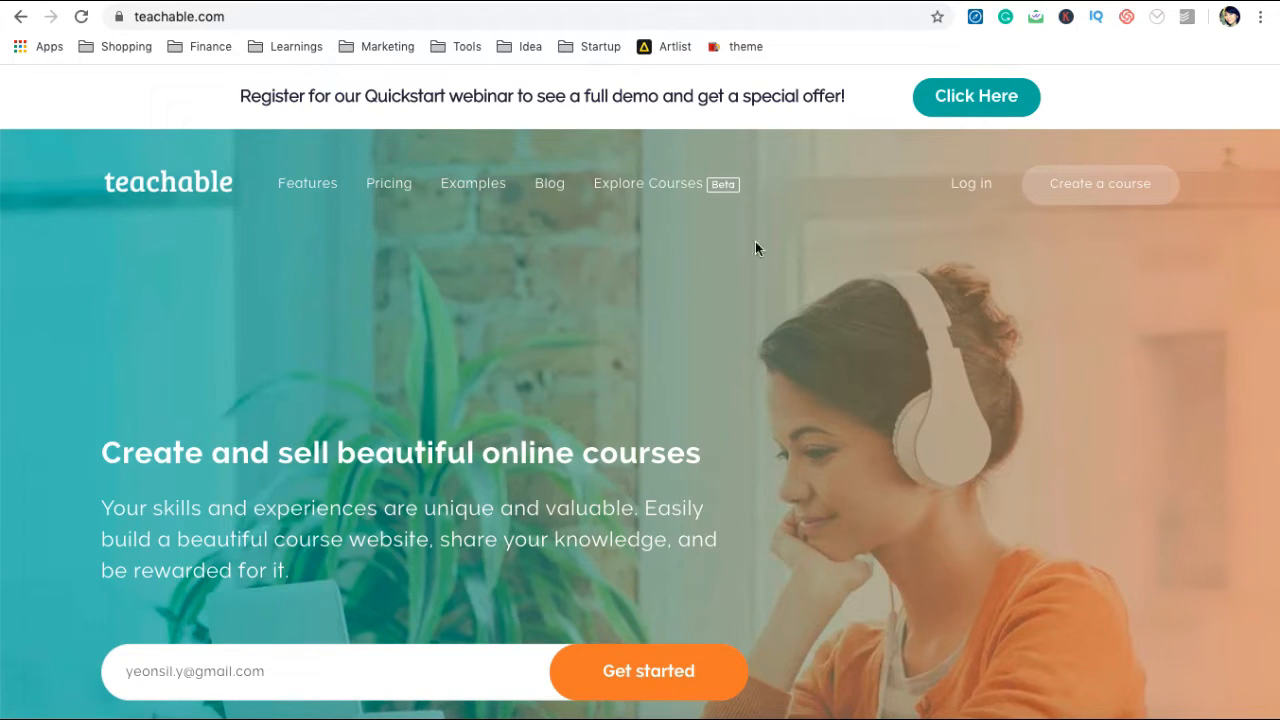
Review the plans on Teachable's pricing page and choose the free plan.
{"action": "left_click", "coordinate": [372, 196]}
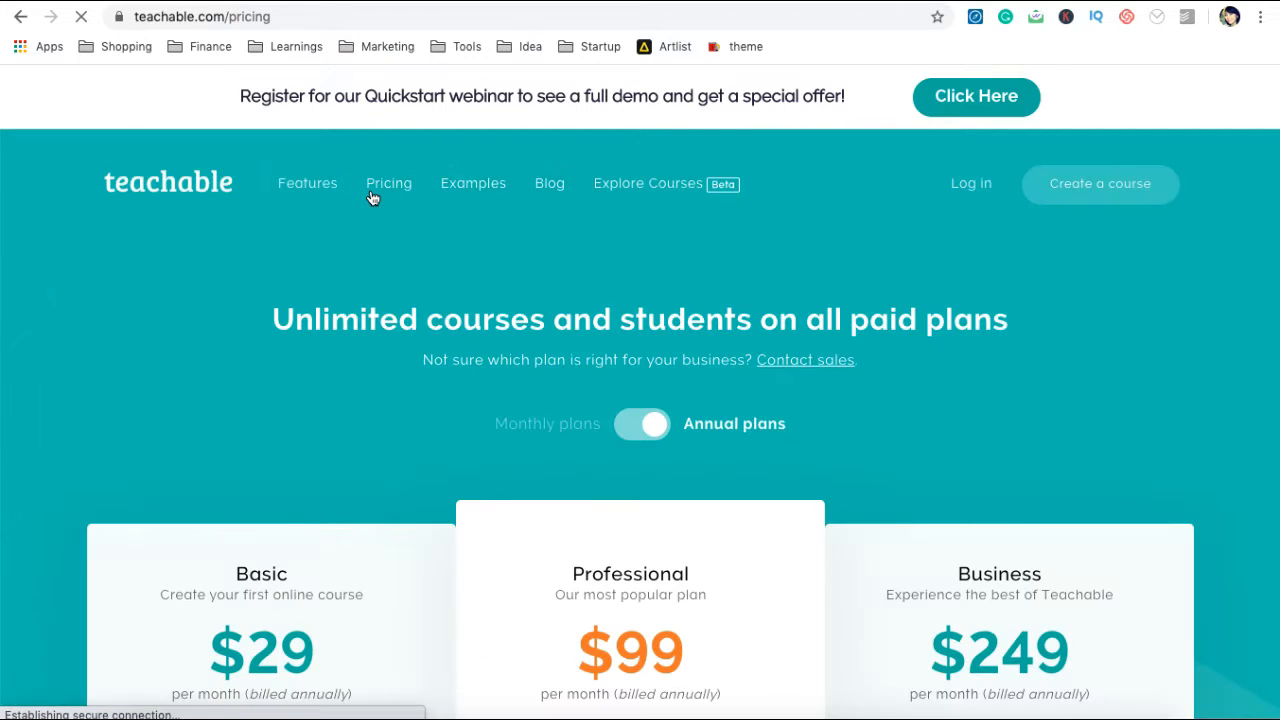
{"action": "scroll", "coordinate": [955, 300], "scroll_direction": "down", "scroll_amount": 2}
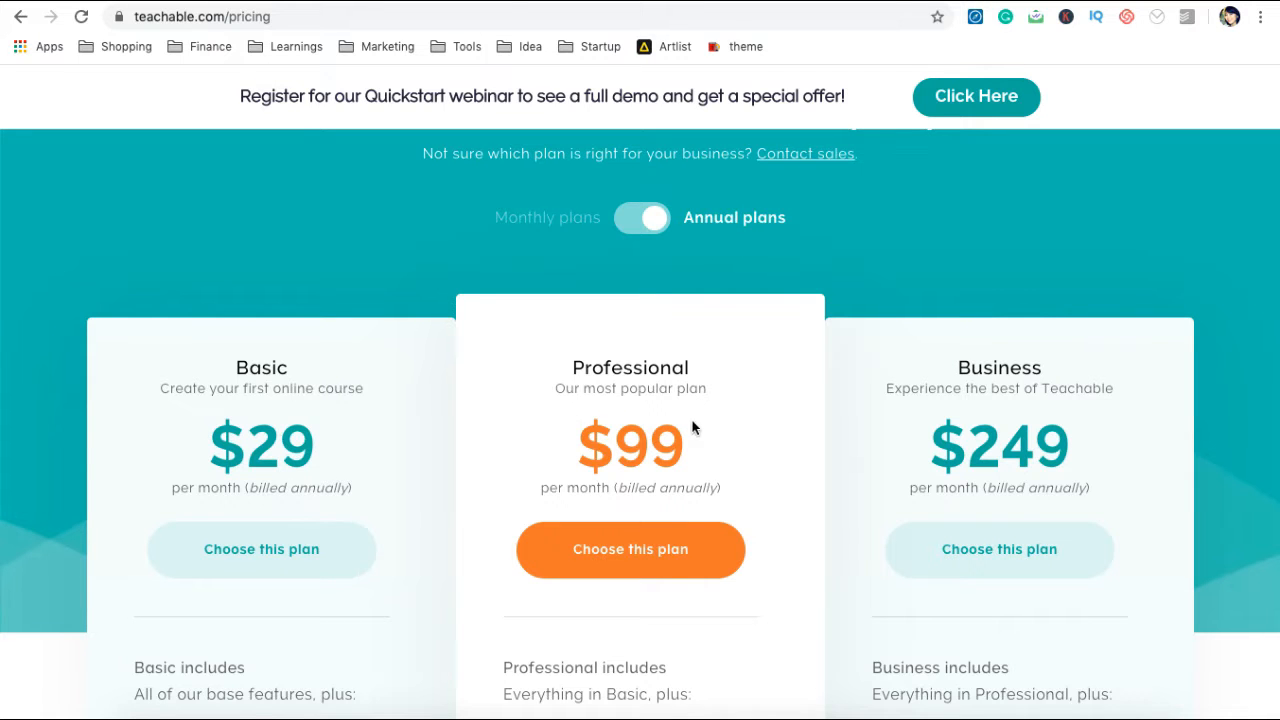
{"action": "scroll", "coordinate": [869, 390], "scroll_direction": "down", "scroll_amount": 1}
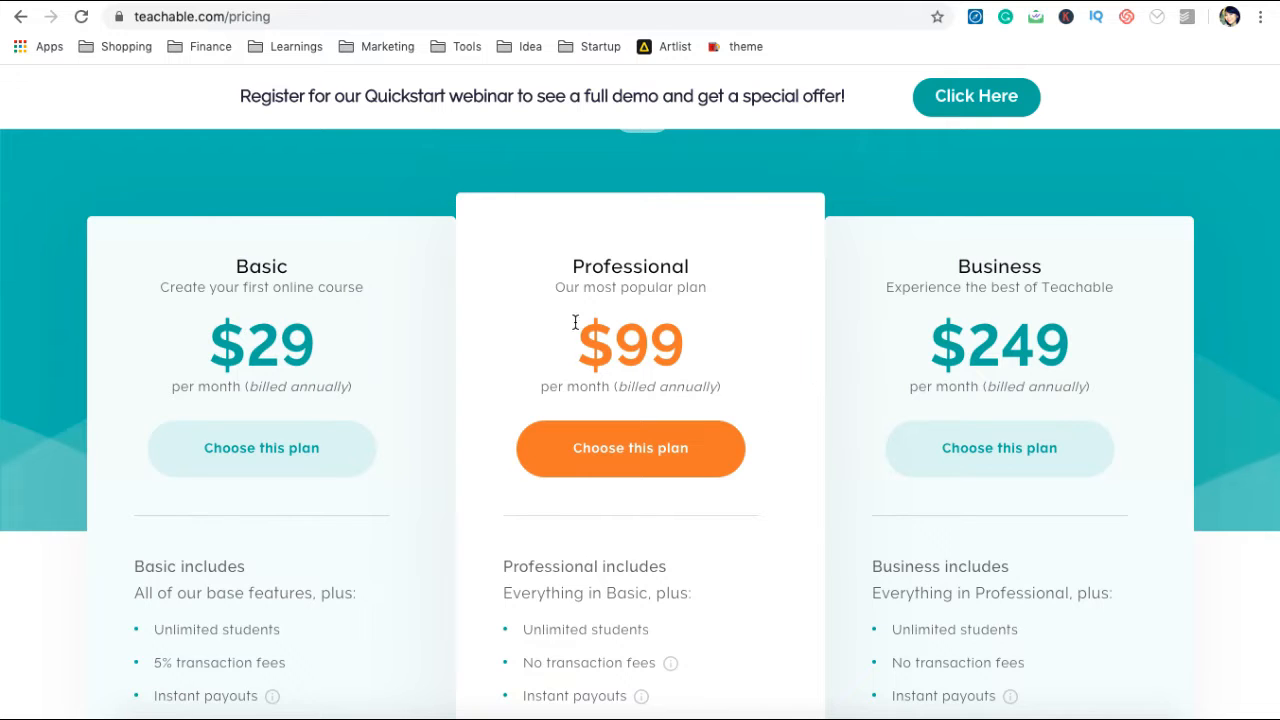
{"action": "scroll", "coordinate": [624, 314], "scroll_direction": "down", "scroll_amount": 1}
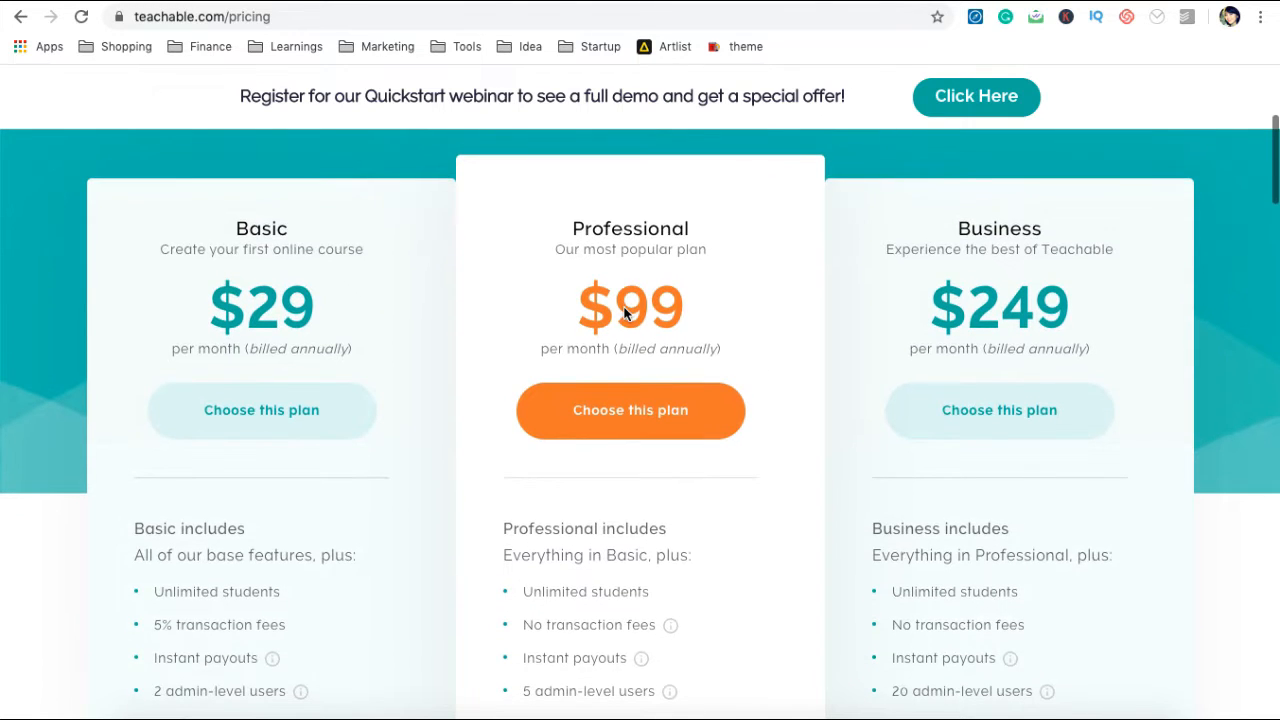
{"action": "scroll", "coordinate": [624, 314], "scroll_direction": "down", "scroll_amount": 1}
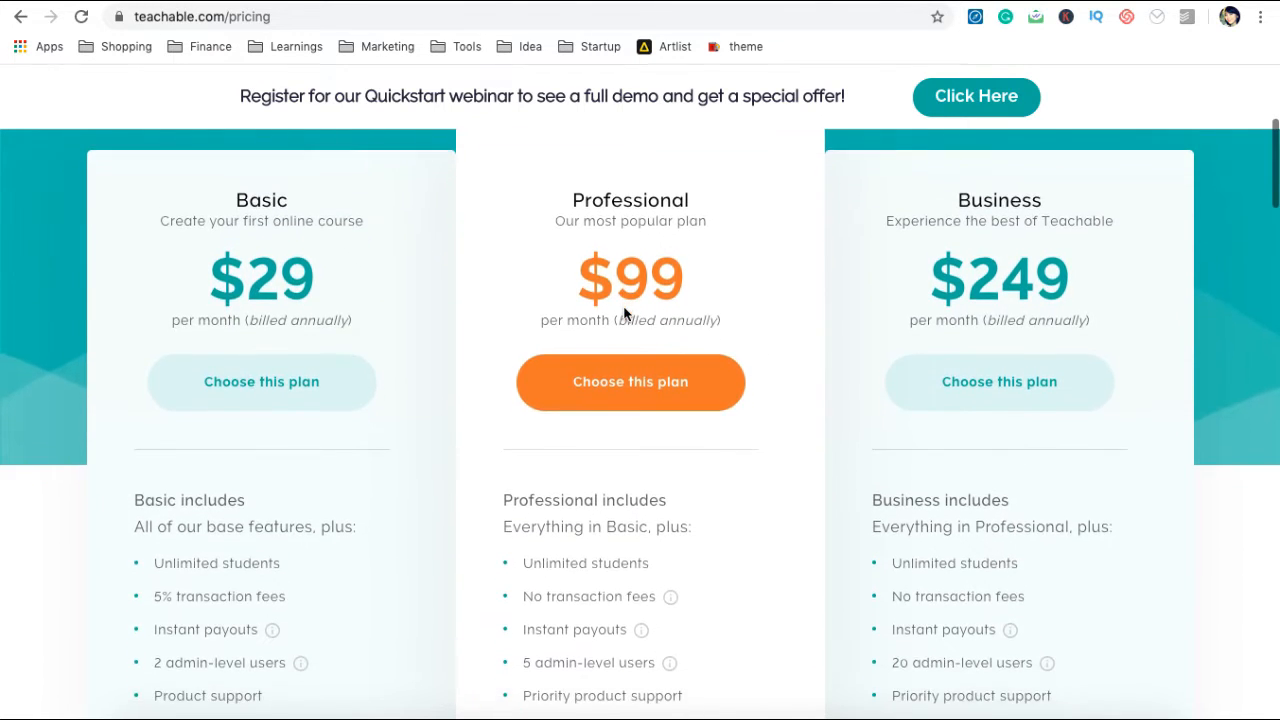
{"action": "scroll", "coordinate": [624, 314], "scroll_direction": "up", "scroll_amount": 1}
{"action": "scroll", "coordinate": [849, 310], "scroll_direction": "down", "scroll_amount": 9}
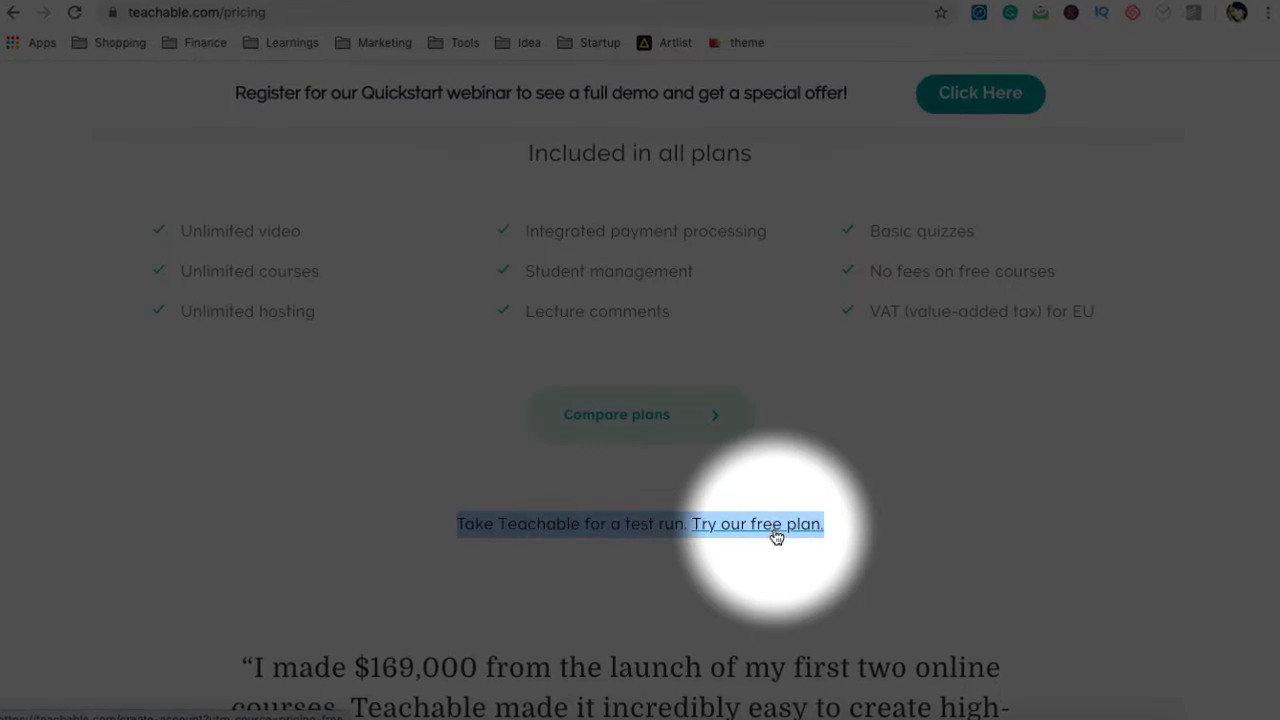
{"action": "left_click", "coordinate": [719, 541]}
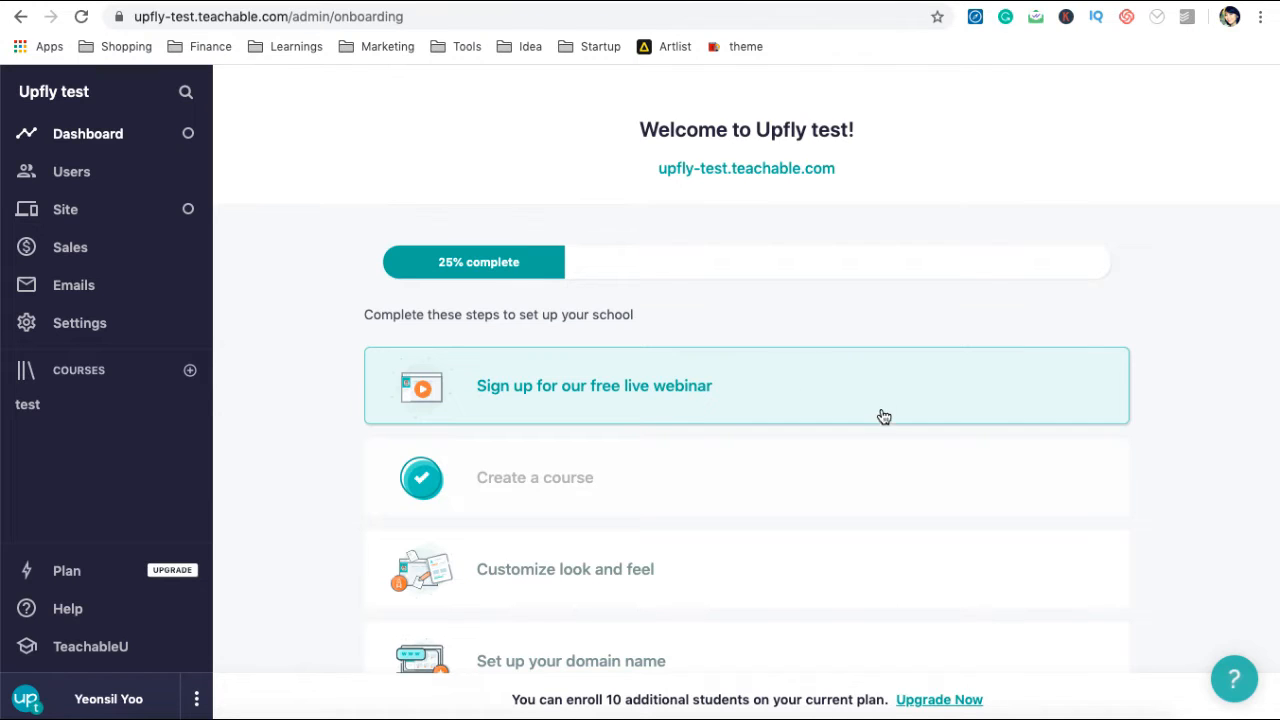
Review the school setup checklist and open the theme settings for customizing look and feel.
{"action": "scroll", "coordinate": [946, 374], "scroll_direction": "down", "scroll_amount": 1}
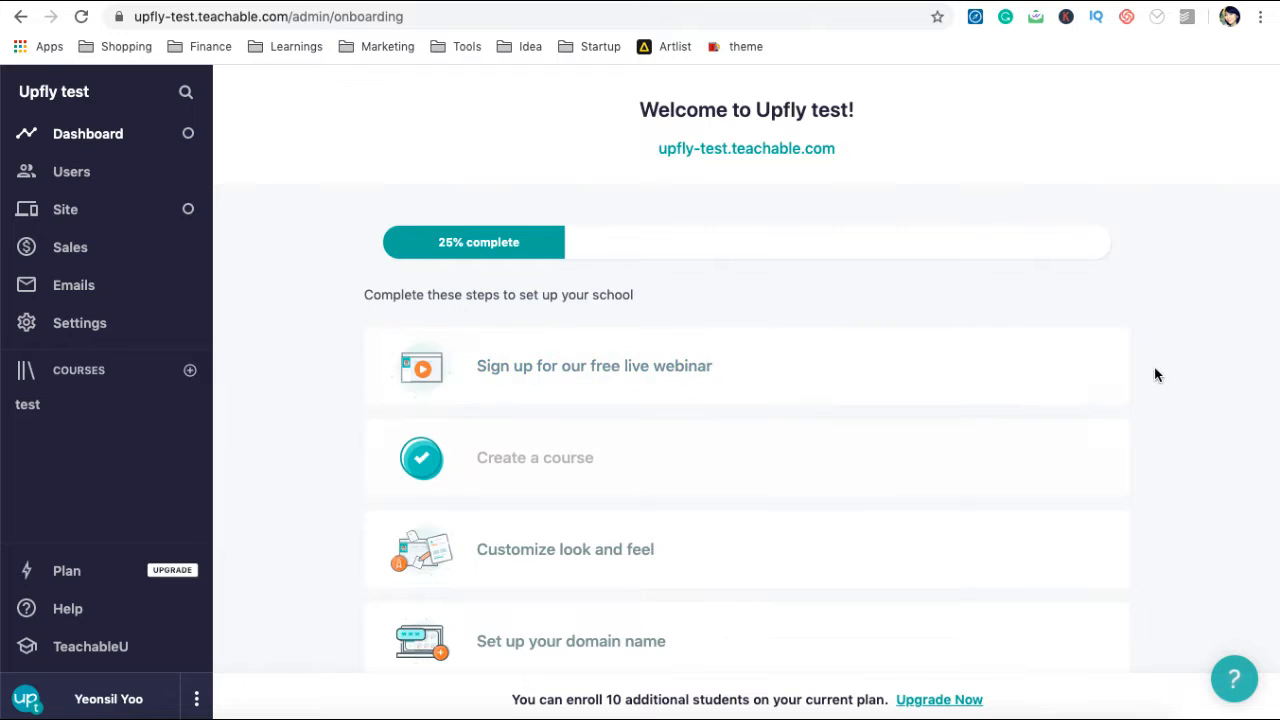
{"action": "scroll", "coordinate": [1134, 335], "scroll_direction": "down", "scroll_amount": 1}
{"action": "scroll", "coordinate": [1134, 336], "scroll_direction": "down", "scroll_amount": 3}
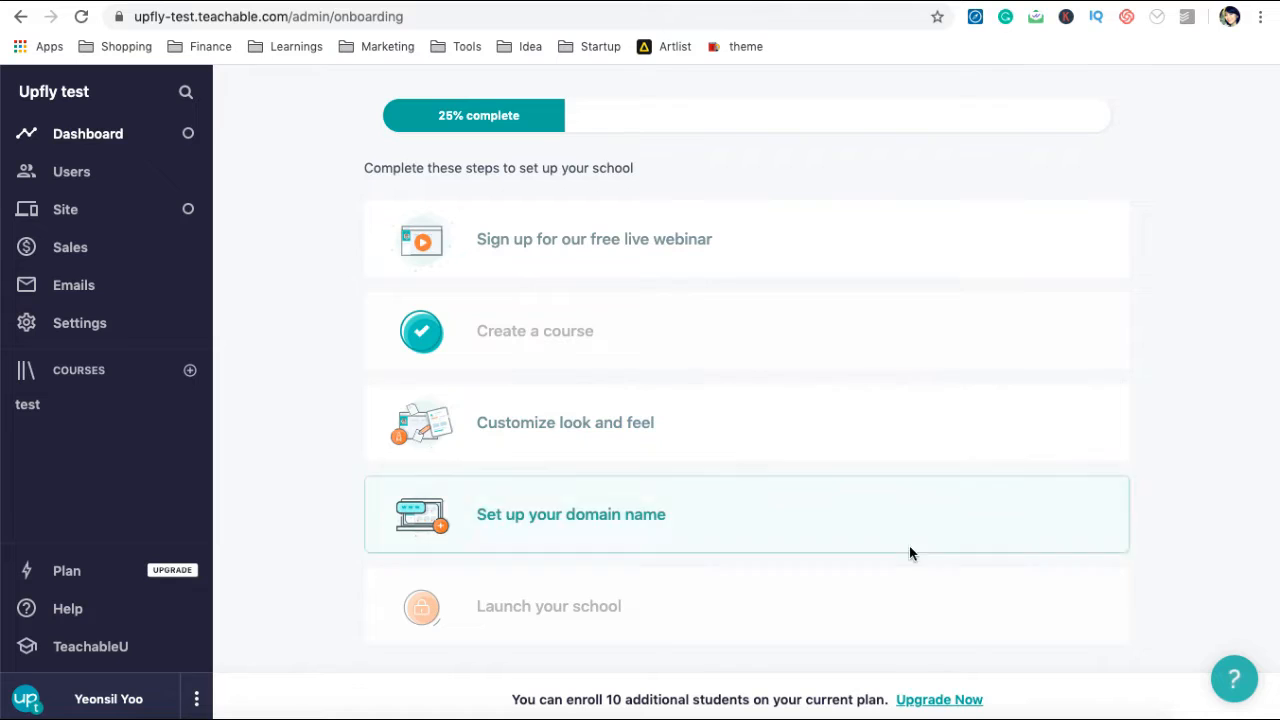
{"action": "scroll", "coordinate": [760, 580], "scroll_direction": "up", "scroll_amount": 1}
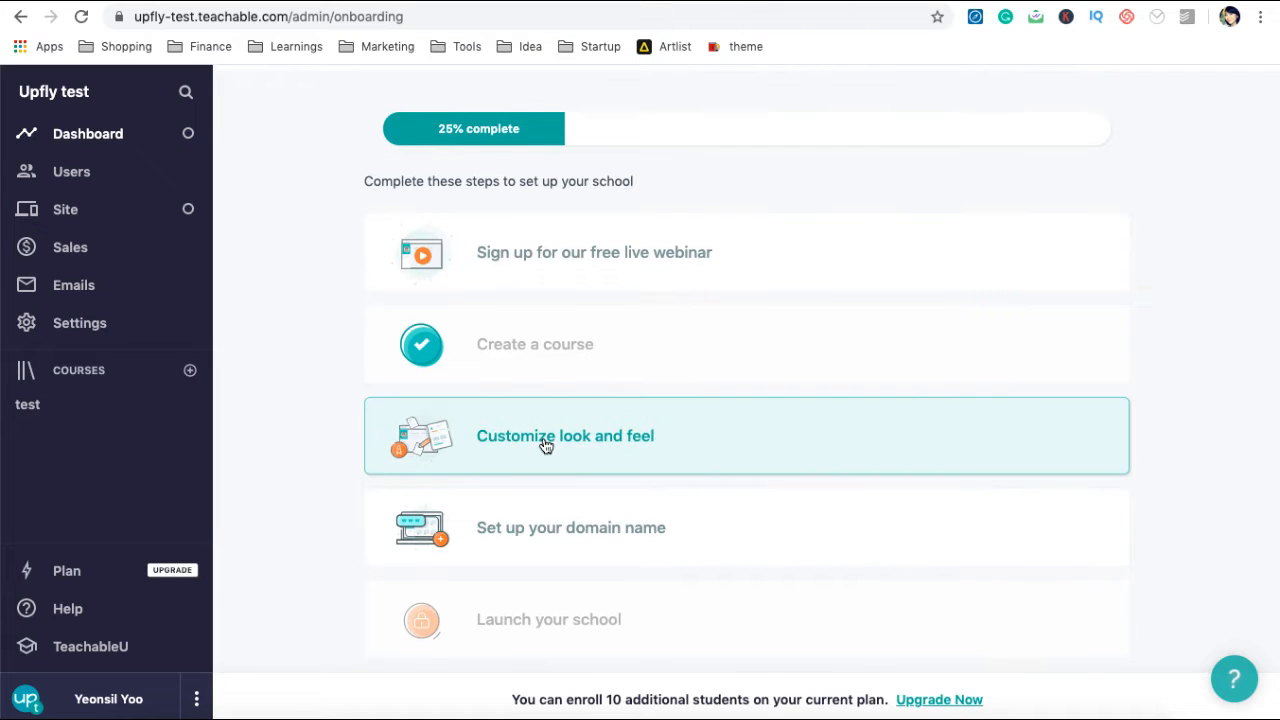
{"action": "left_click", "coordinate": [607, 450]}
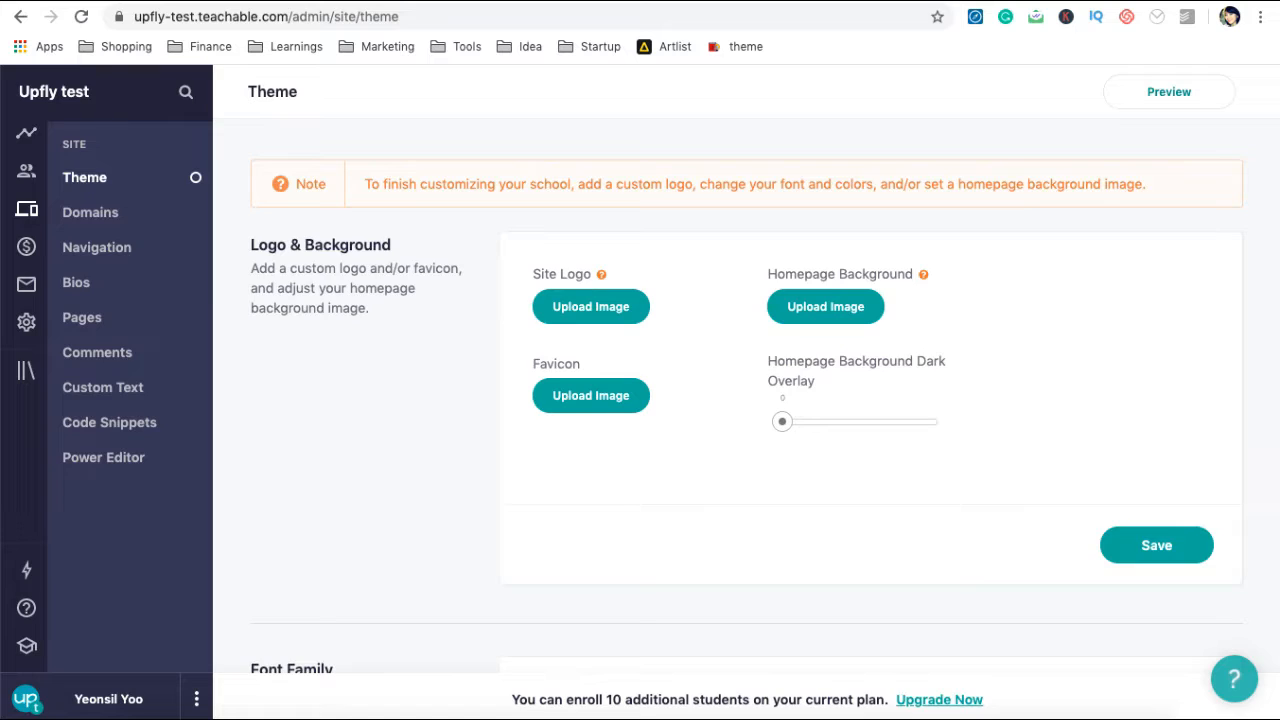
View the Upfly Academy homepage as a reference and return to the test school's onboarding dashboard.
{"action": "left_click", "coordinate": [200, 1]}
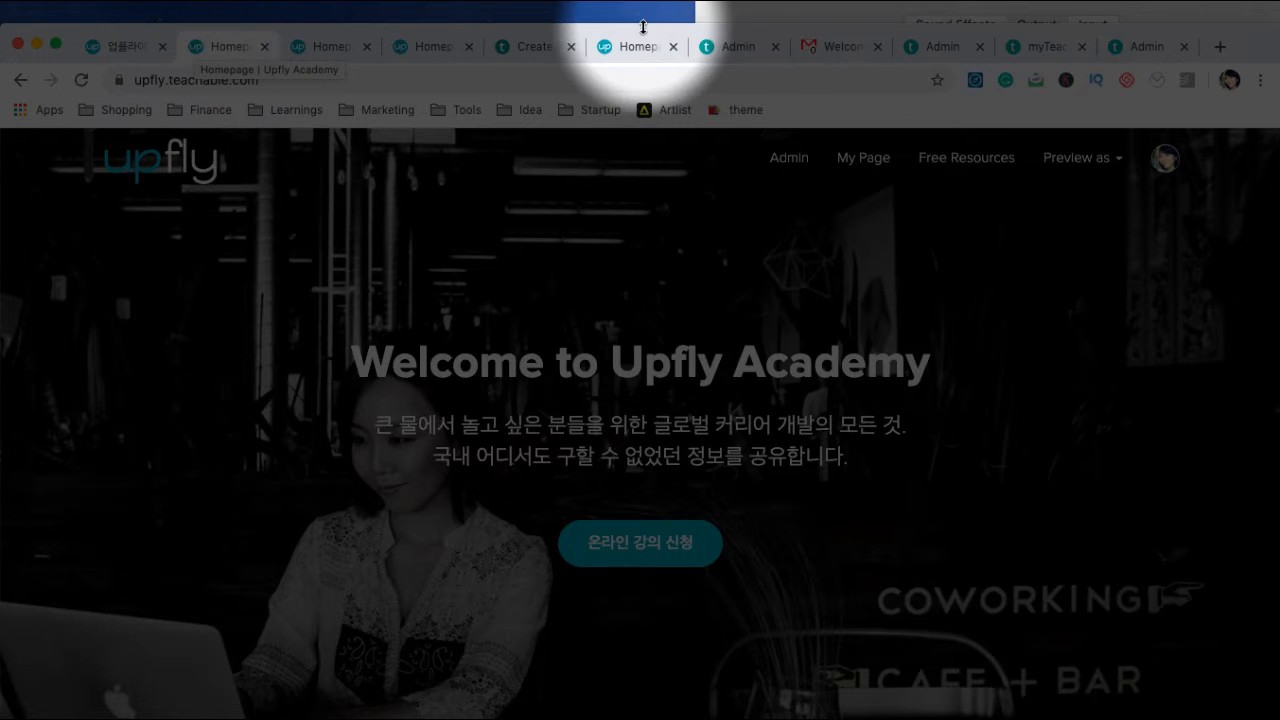
{"action": "left_click", "coordinate": [730, 46]}
{"action": "left_click", "coordinate": [20, 79]}
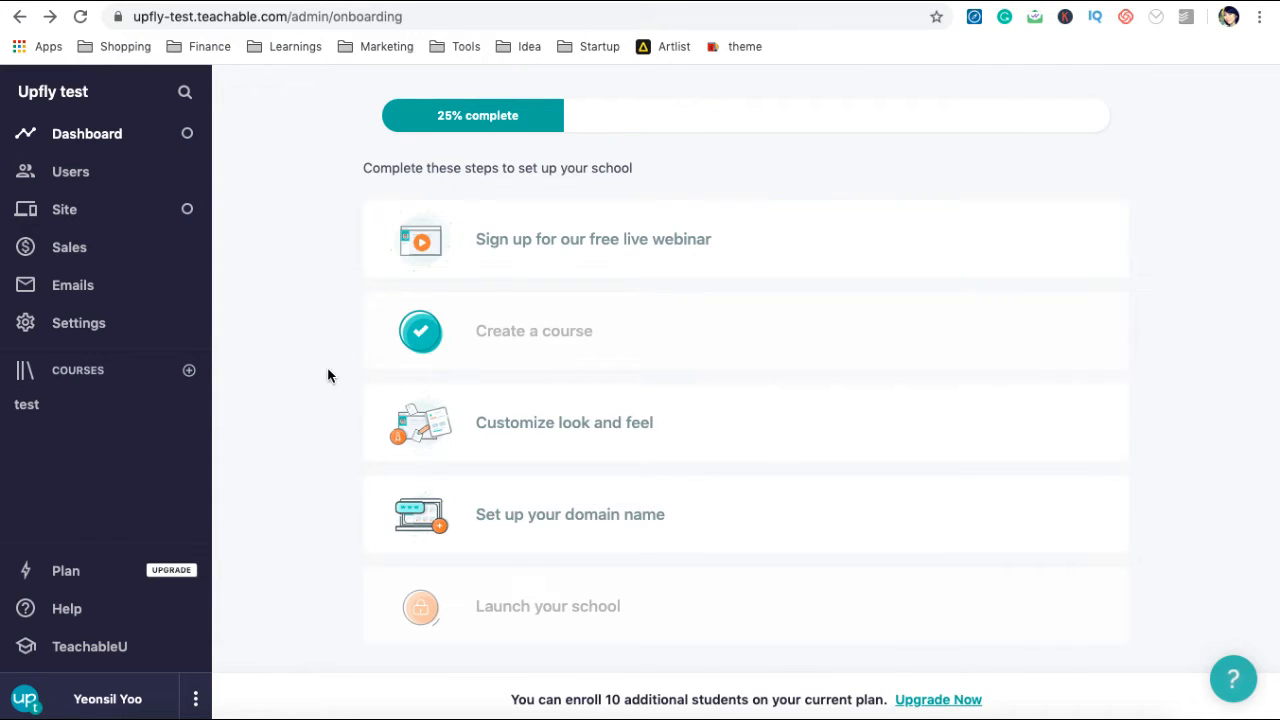
Start a new course and give it the title "Test test test".
{"action": "left_click", "coordinate": [190, 372]}
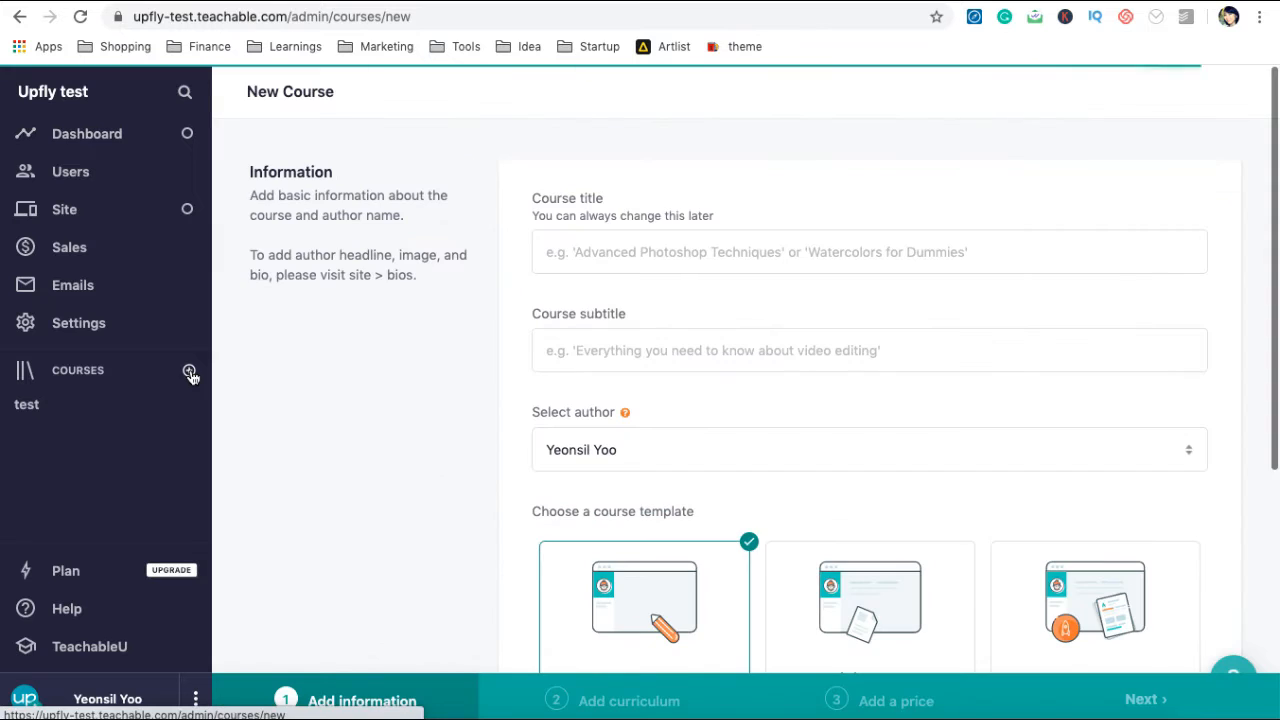
{"action": "left_click", "coordinate": [614, 256]}
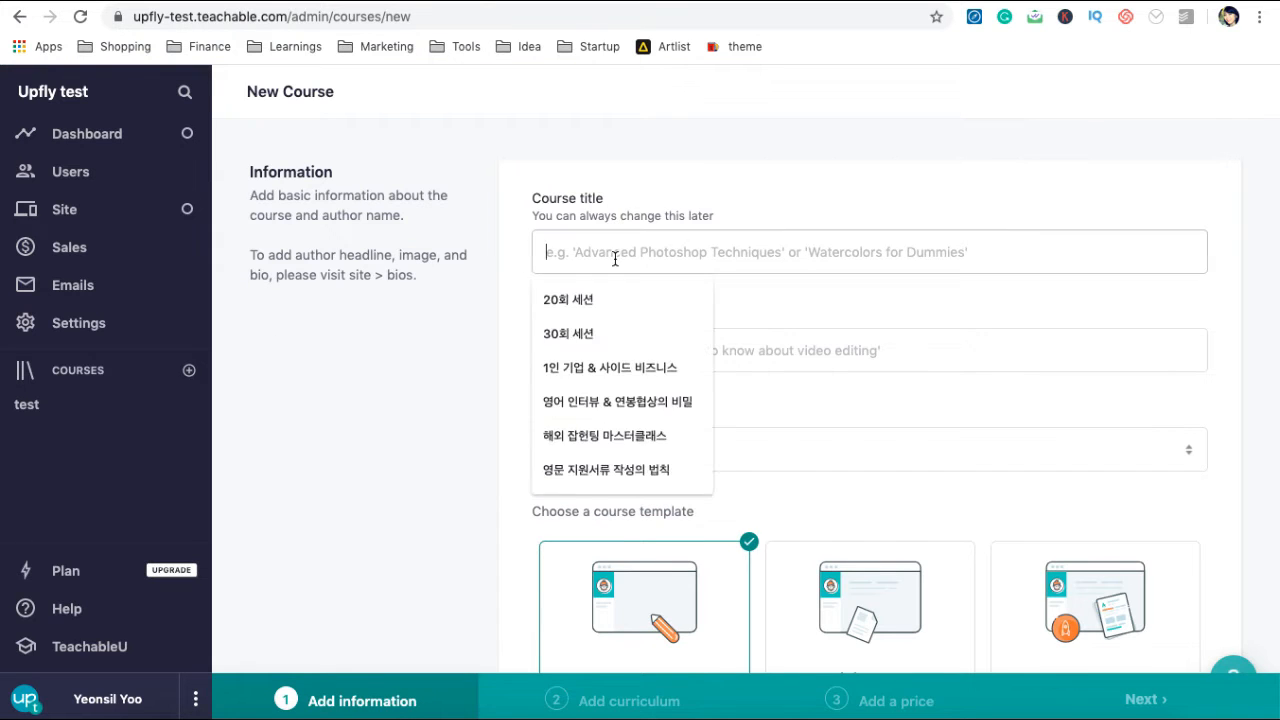
{"action": "type", "text": "Test "}
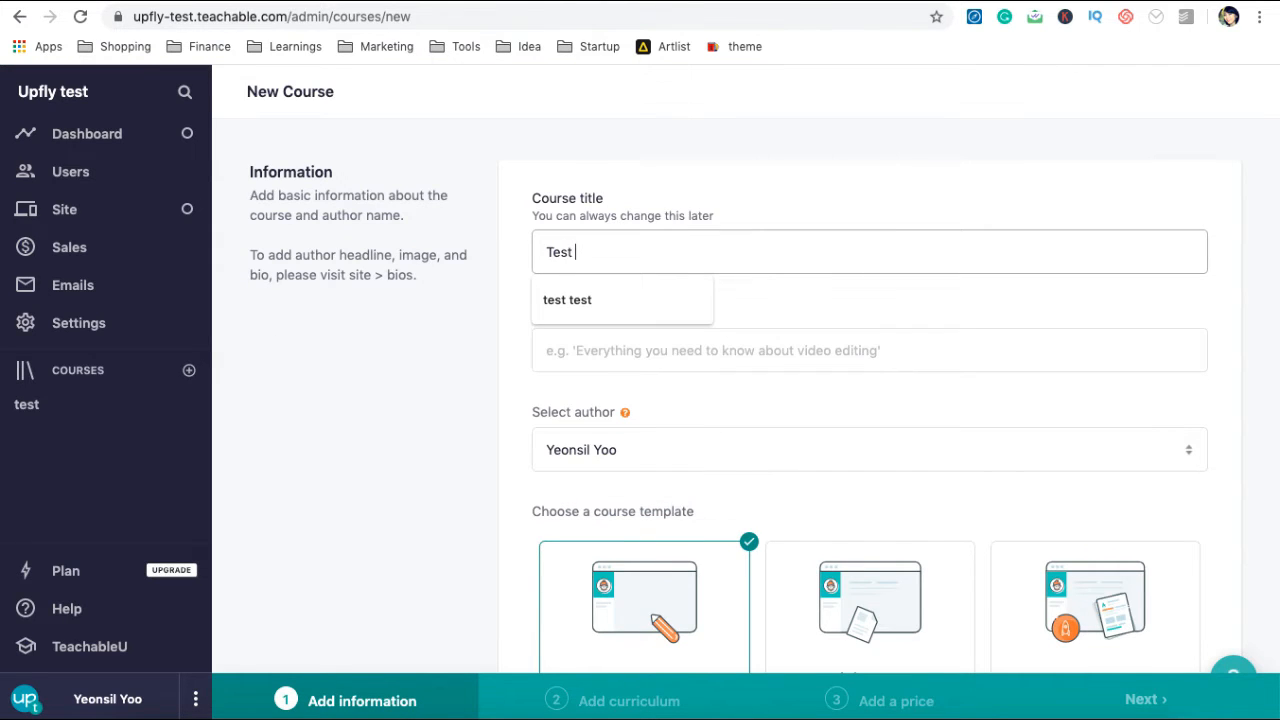
{"action": "type", "text": "test test"}
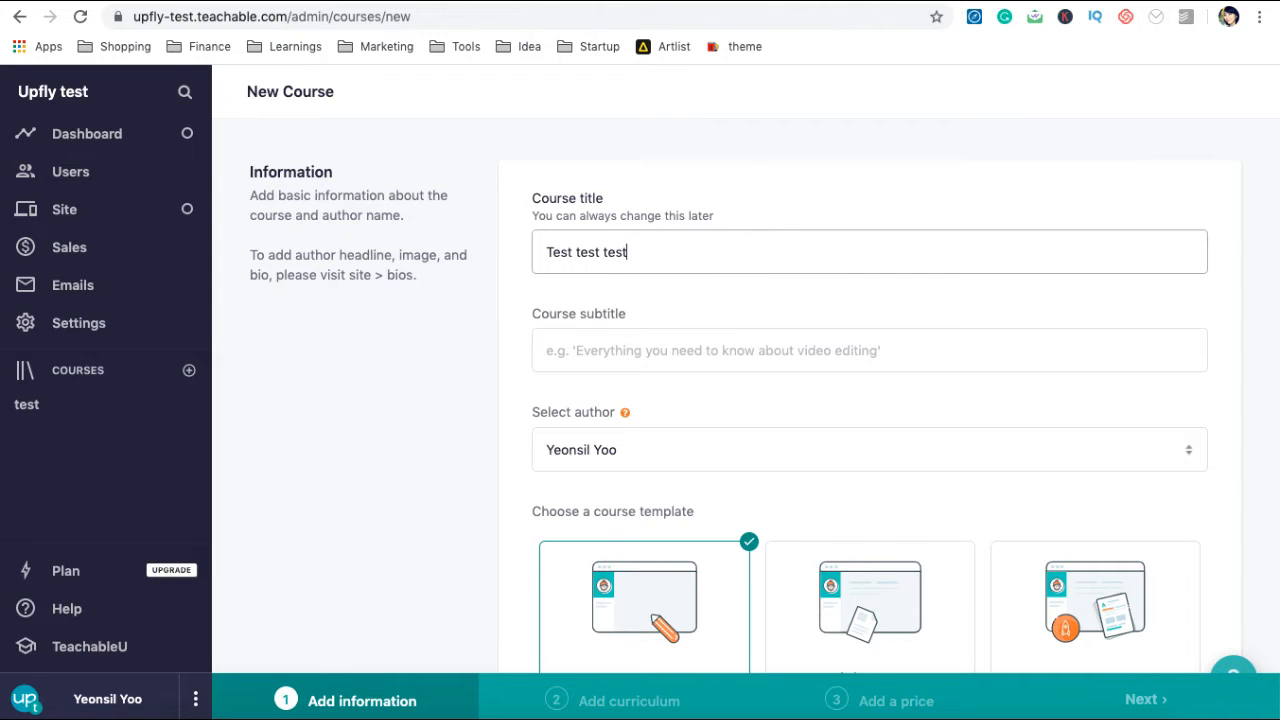
{"action": "left_click", "coordinate": [456, 411]}
Choose the Standard Course template and create the course.
{"action": "scroll", "coordinate": [771, 414], "scroll_direction": "down", "scroll_amount": 5}
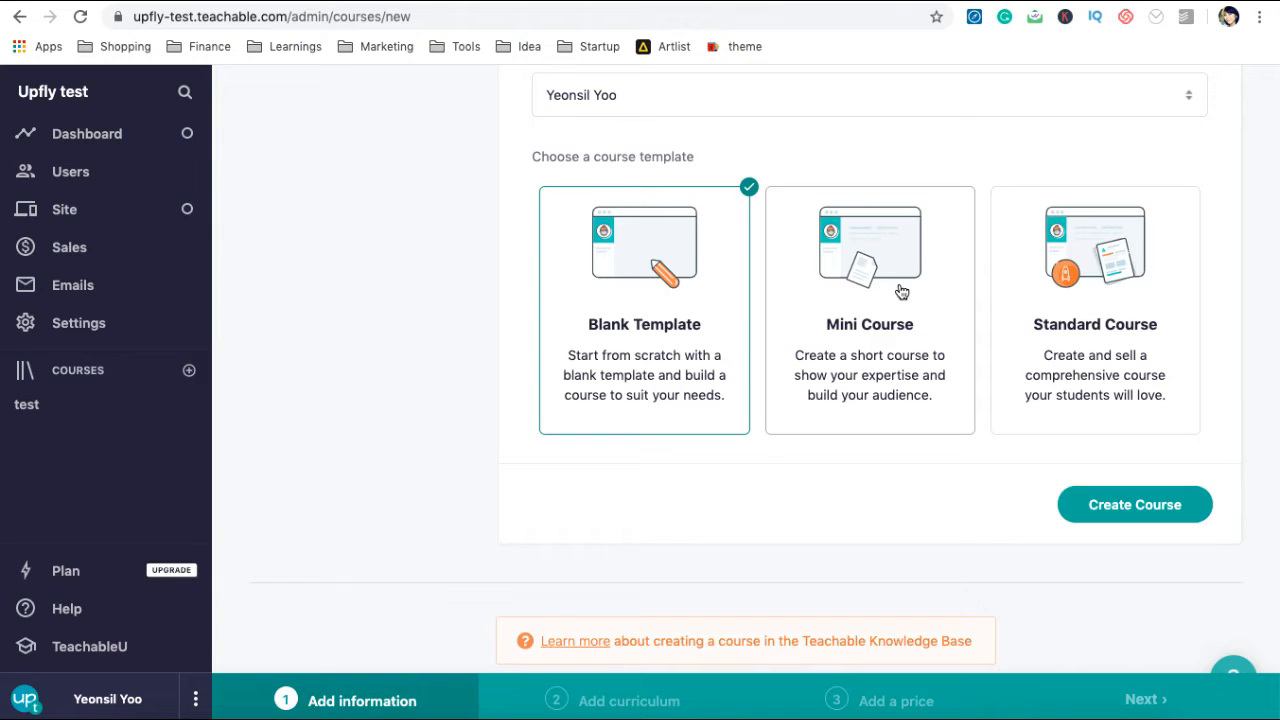
{"action": "left_click", "coordinate": [1068, 282]}
{"action": "left_click", "coordinate": [1151, 488]}
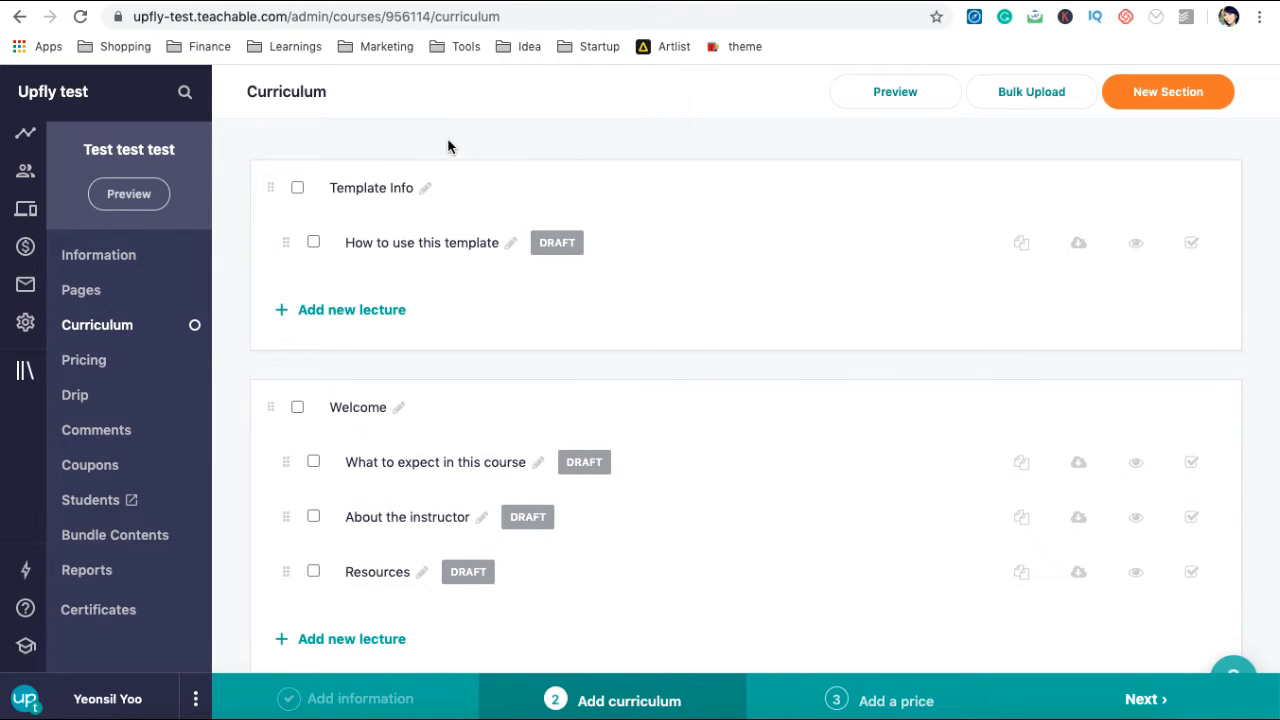
Add a new lecture to the Template Info section of the curriculum.
{"action": "scroll", "coordinate": [381, 423], "scroll_direction": "down", "scroll_amount": 3}
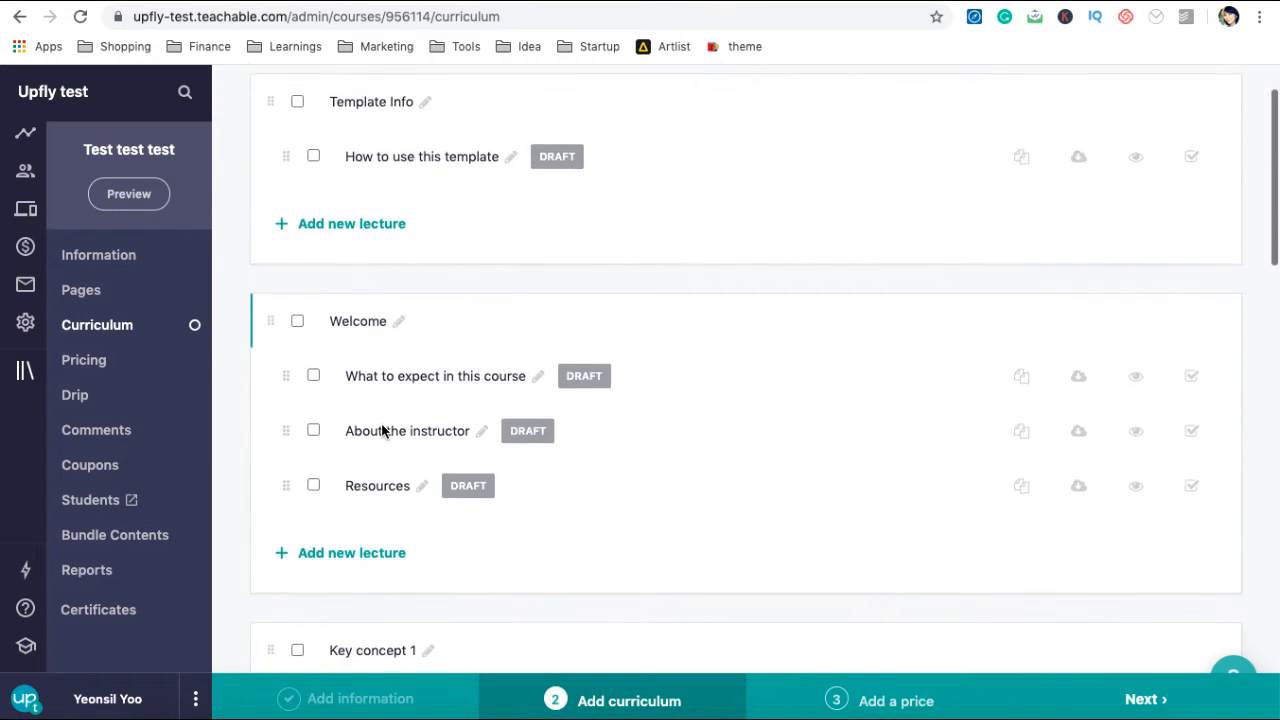
{"action": "scroll", "coordinate": [381, 423], "scroll_direction": "up", "scroll_amount": 3}
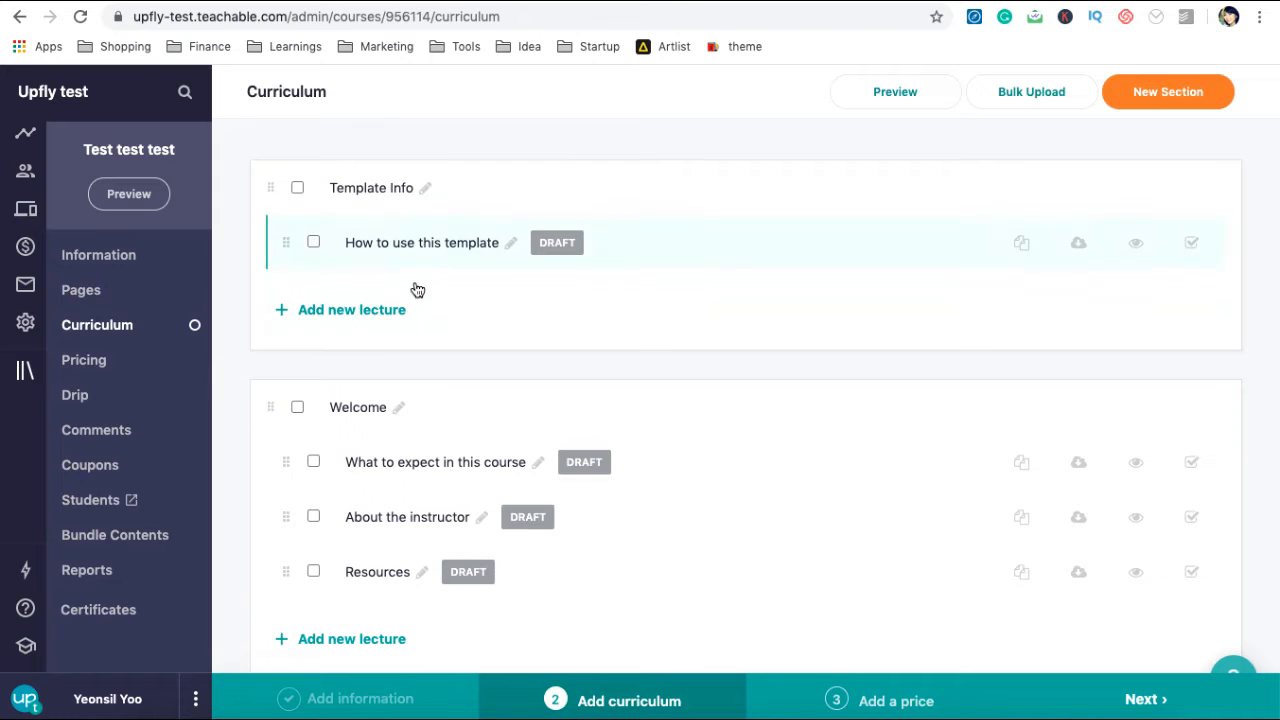
{"action": "left_click", "coordinate": [376, 325]}
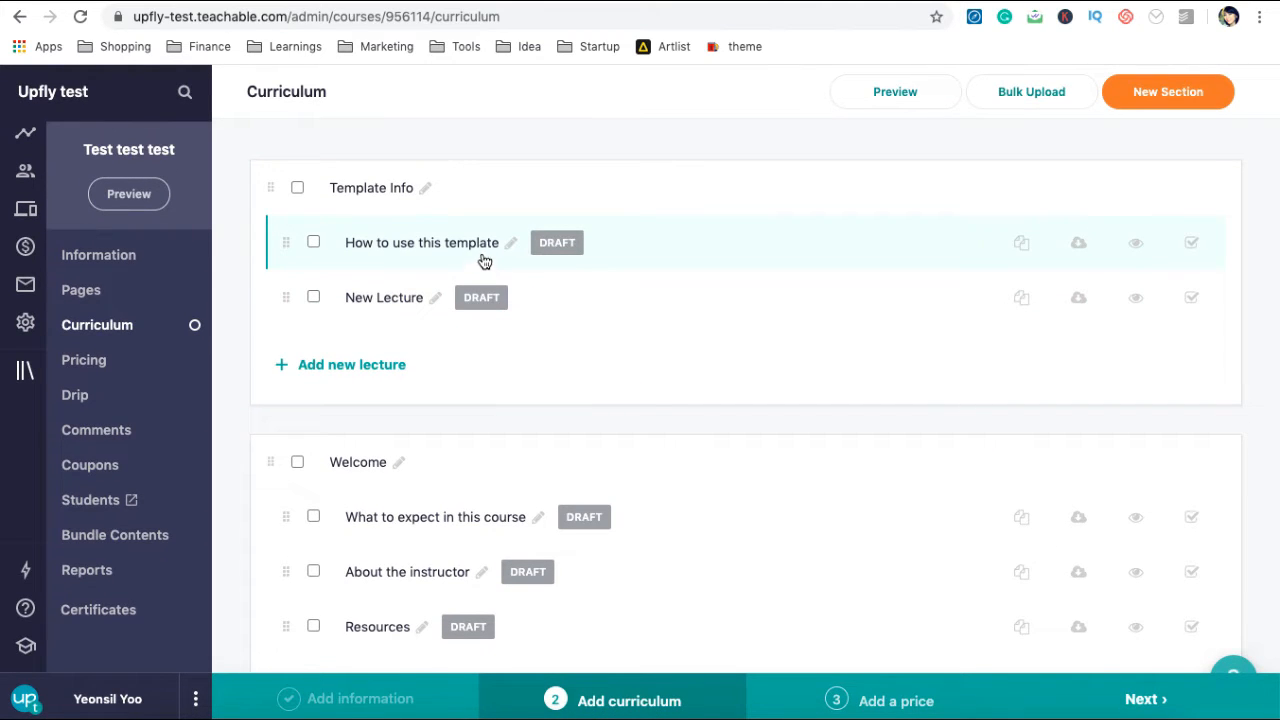
Open the "How to use this template" lecture and view its file upload sources without uploading anything.
{"action": "left_click", "coordinate": [400, 248]}
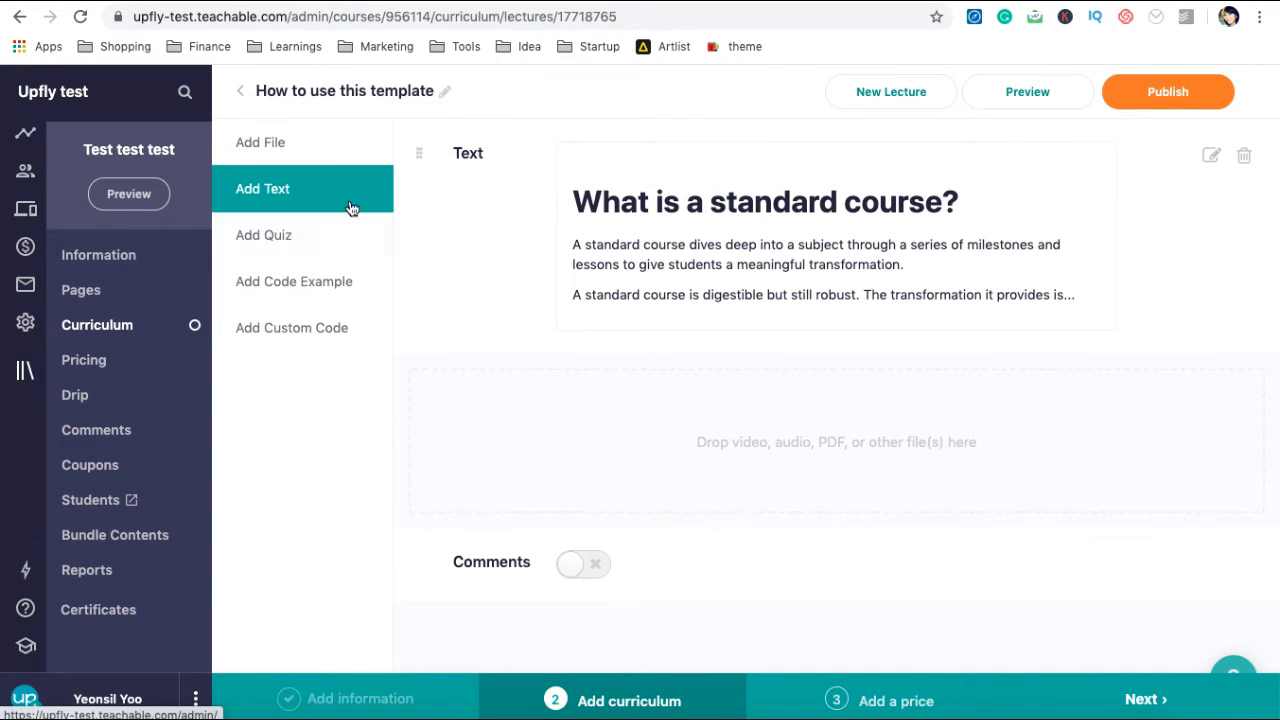
{"action": "left_click", "coordinate": [317, 145]}
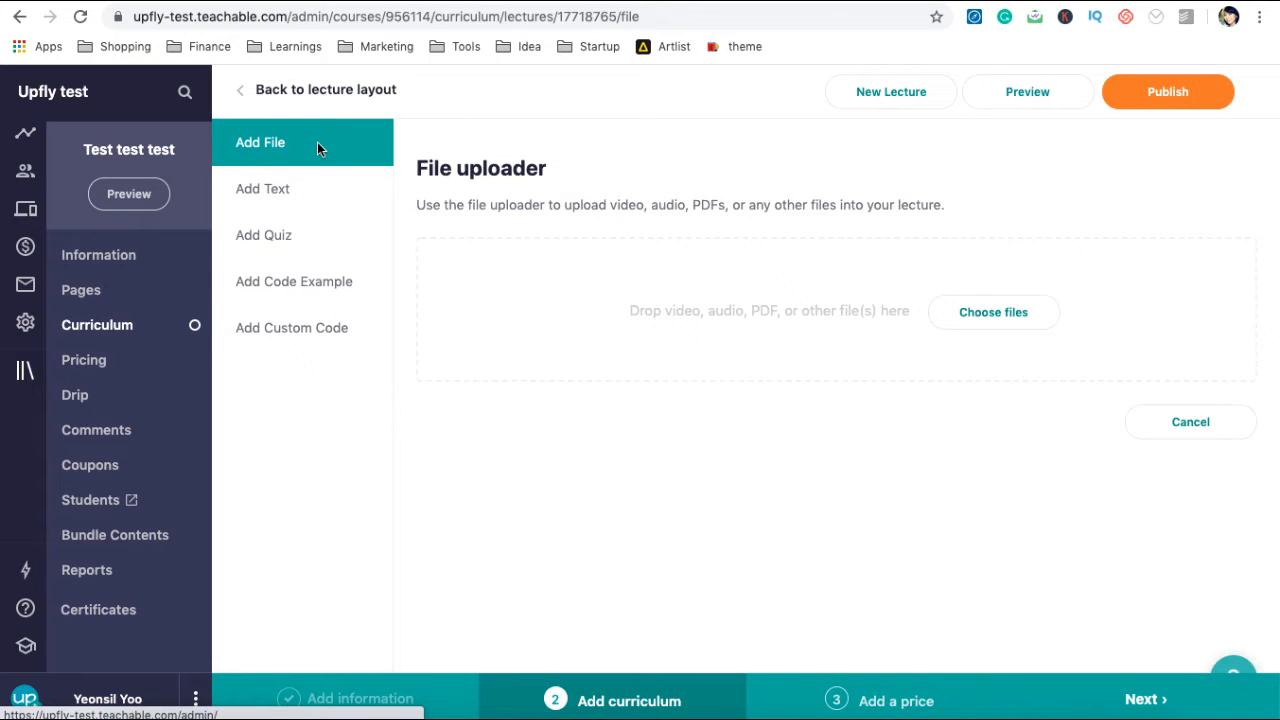
{"action": "left_click", "coordinate": [995, 314]}
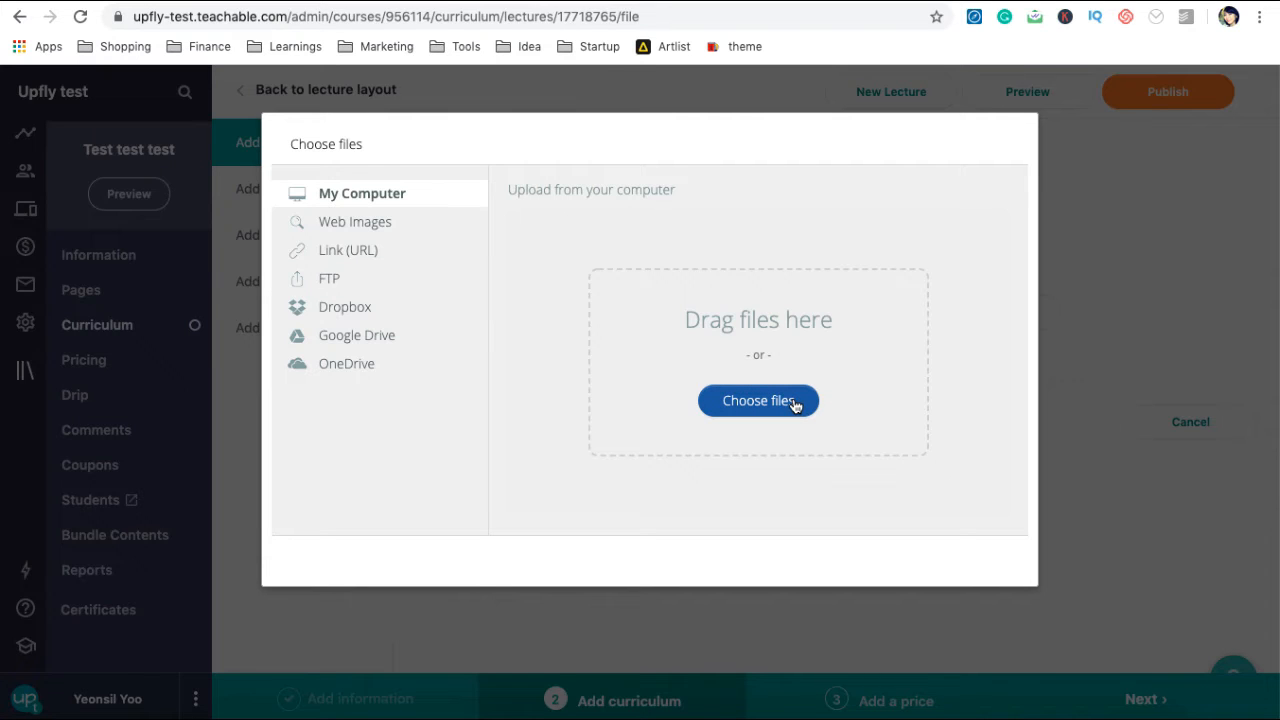
{"action": "left_click", "coordinate": [1088, 318]}
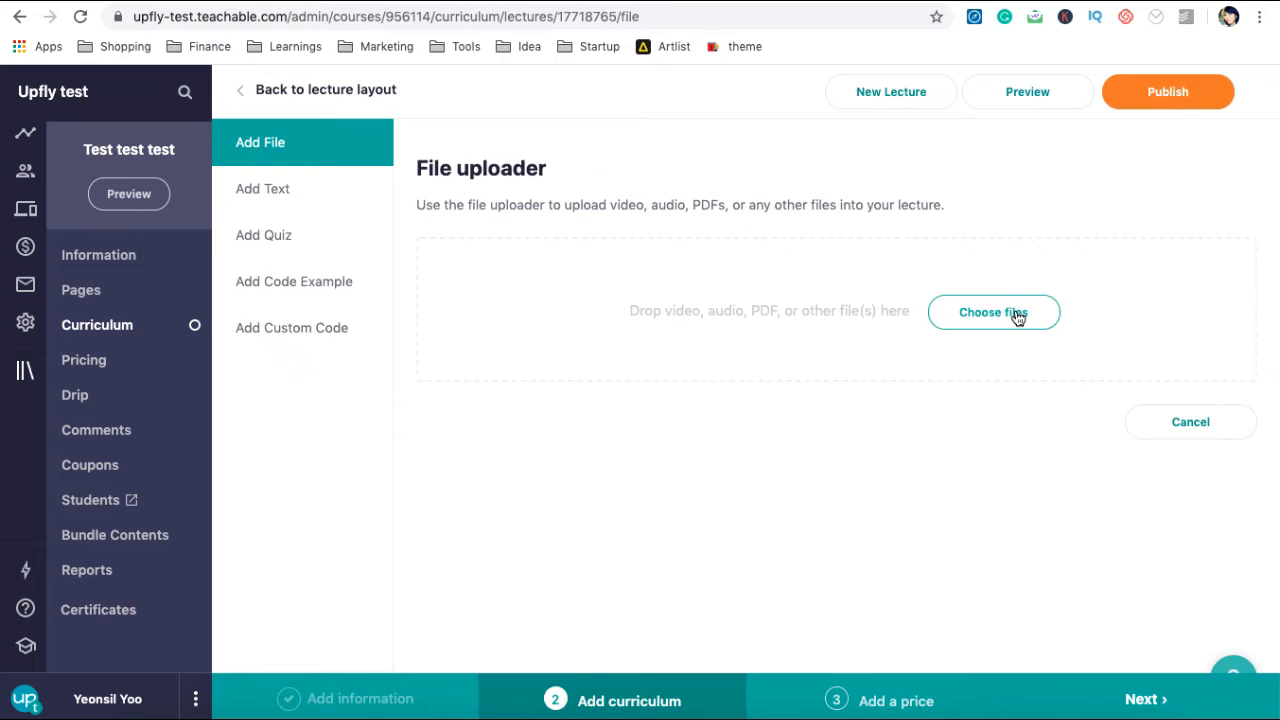
View the lecture's text and quiz editors and return to the course curriculum.
{"action": "left_click", "coordinate": [299, 194]}
{"action": "left_click", "coordinate": [545, 319]}
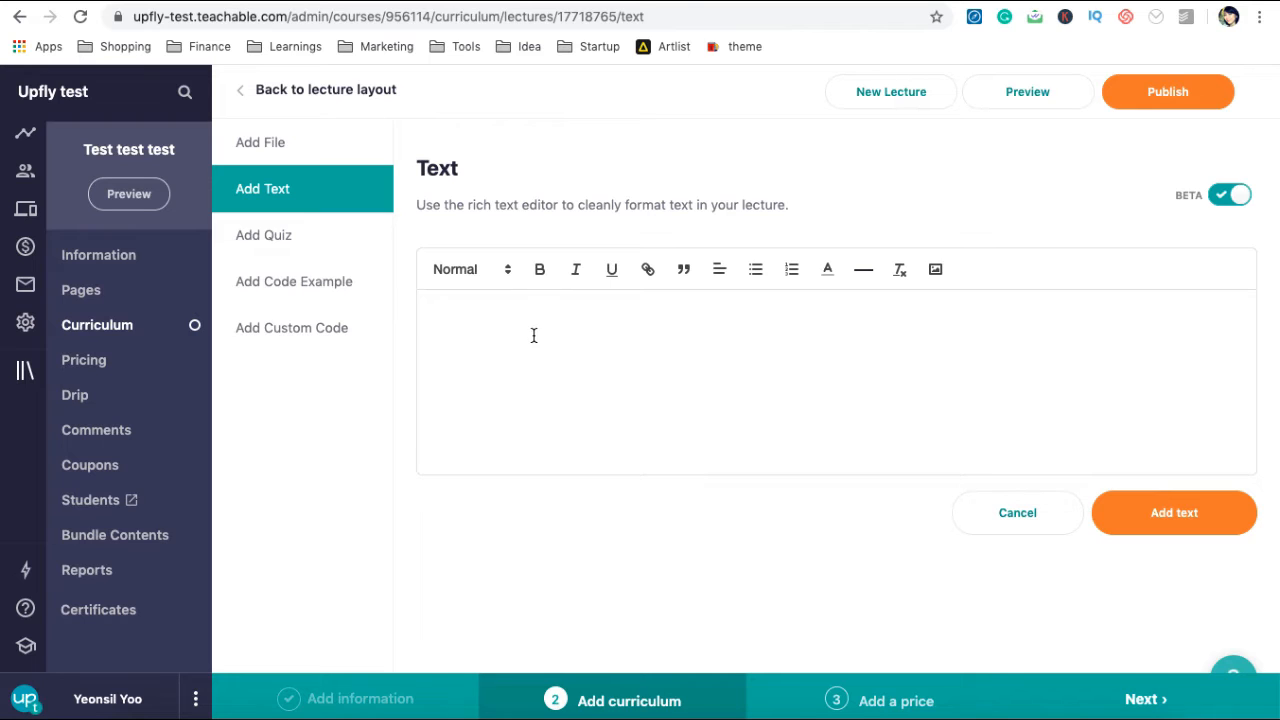
{"action": "left_click", "coordinate": [354, 243]}
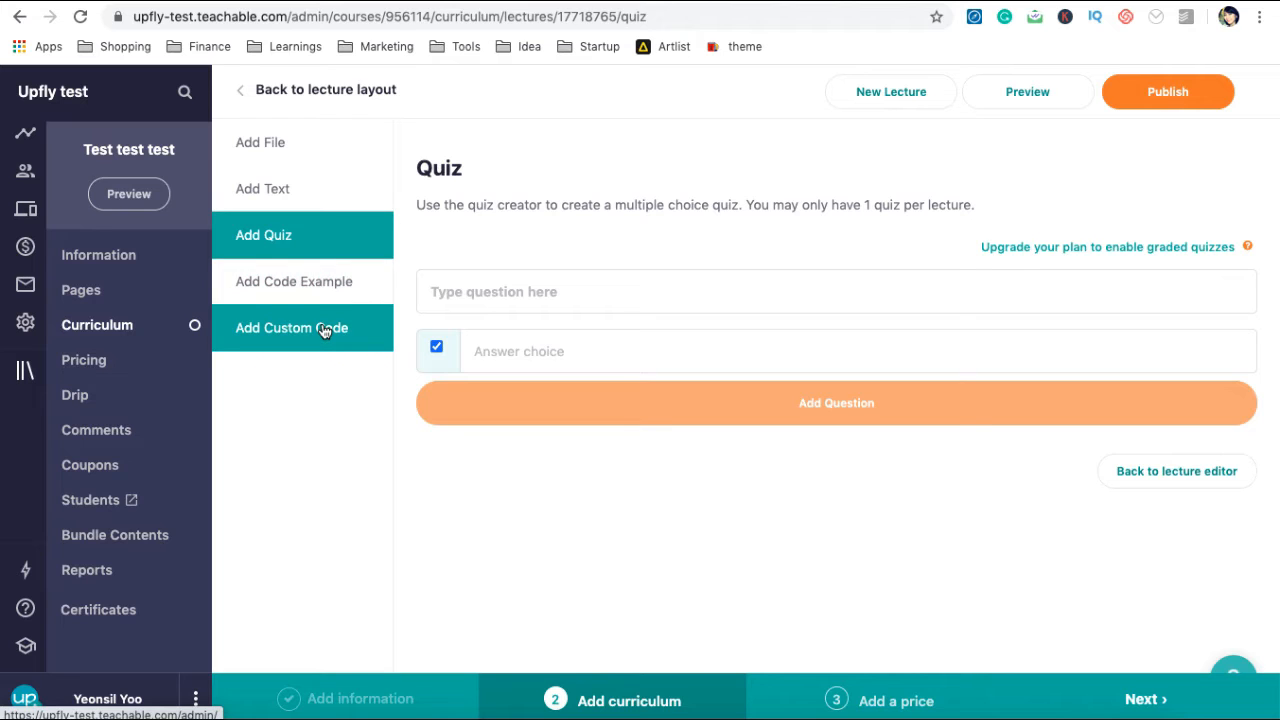
{"action": "left_click", "coordinate": [242, 94]}
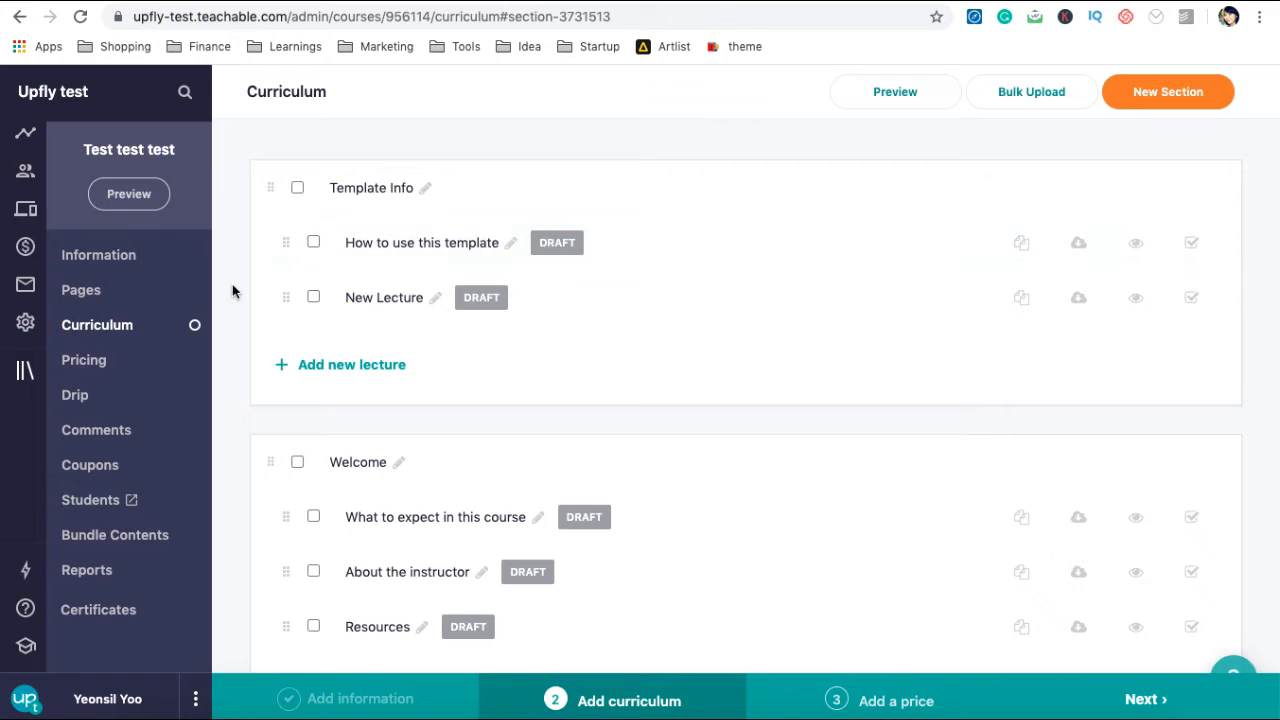
Open the primary sales page from the course's page list for editing.
{"action": "left_click", "coordinate": [130, 298]}
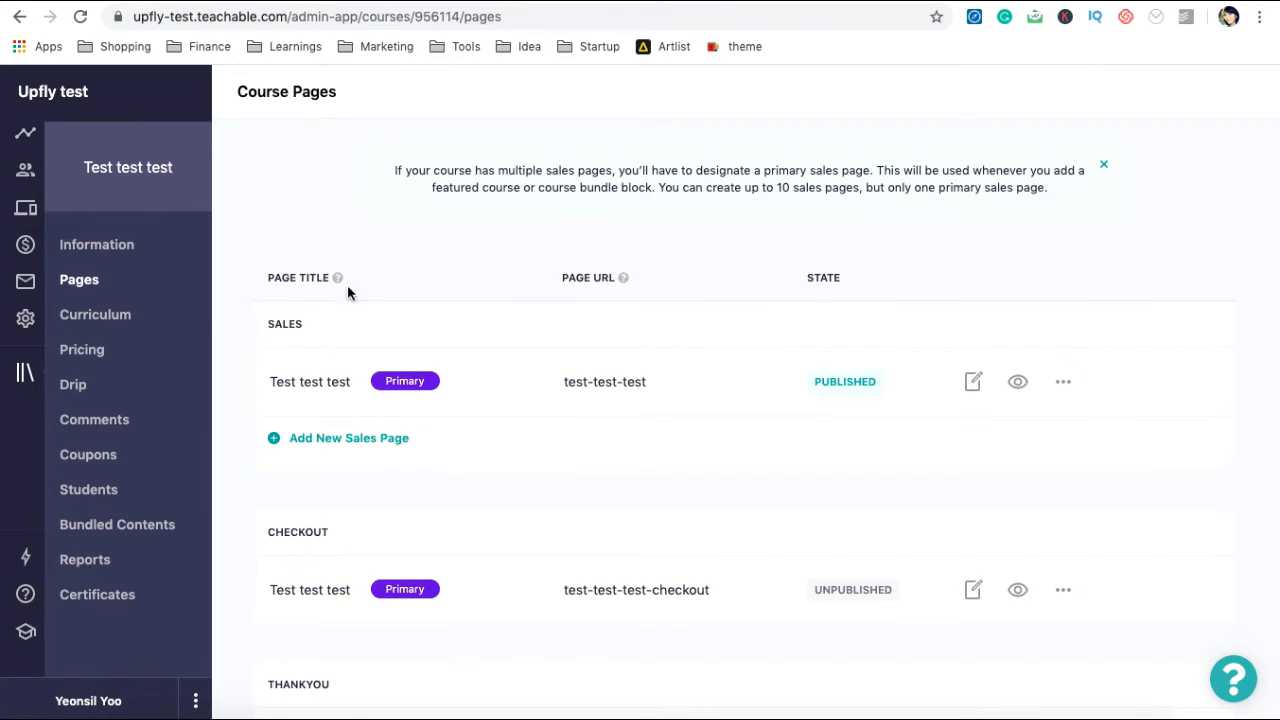
{"action": "scroll", "coordinate": [569, 209], "scroll_direction": "down", "scroll_amount": 2}
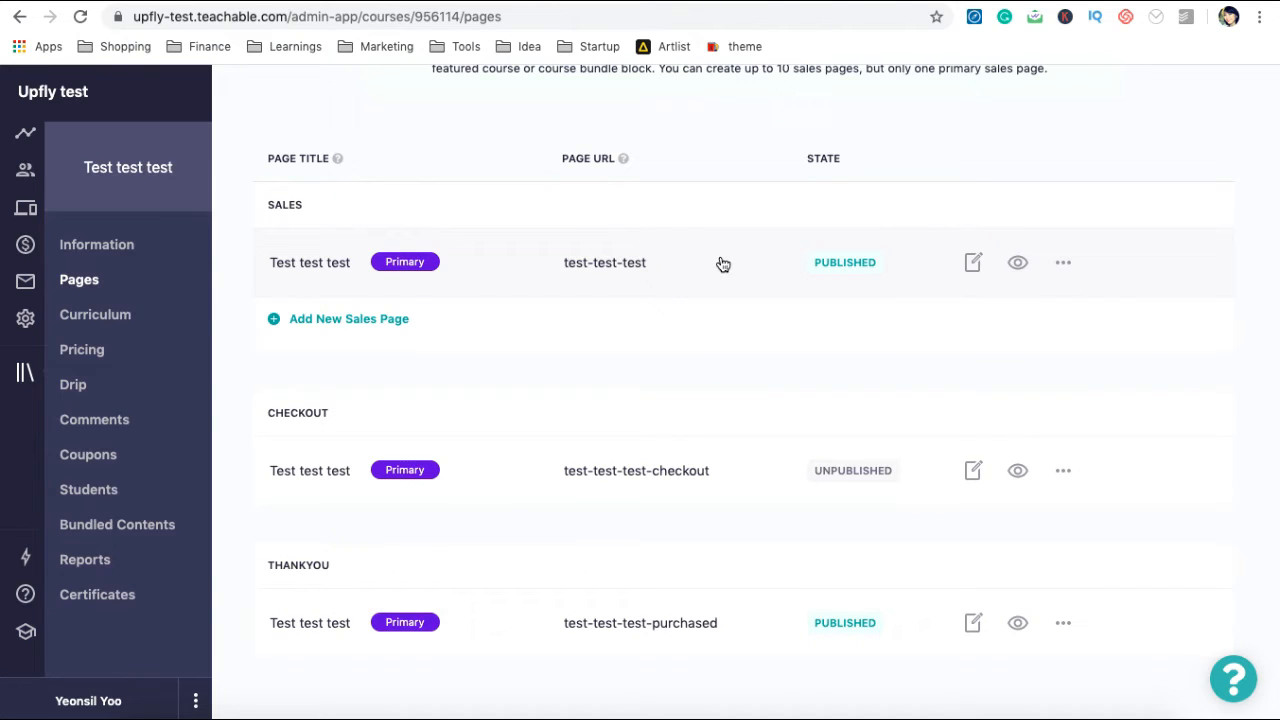
{"action": "left_click", "coordinate": [970, 263]}
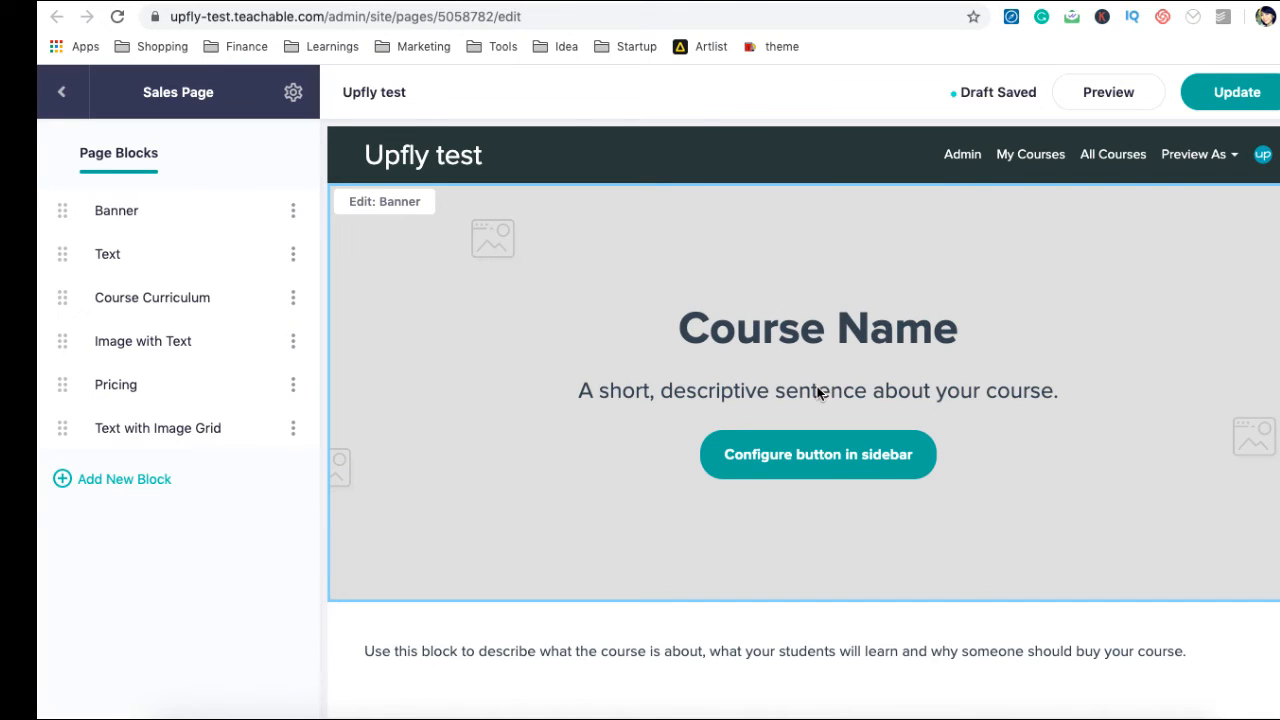
Look over the sales page and view the Banner block's content settings and image upload sources without uploading anything.
{"action": "scroll", "coordinate": [632, 355], "scroll_direction": "down", "scroll_amount": 10}
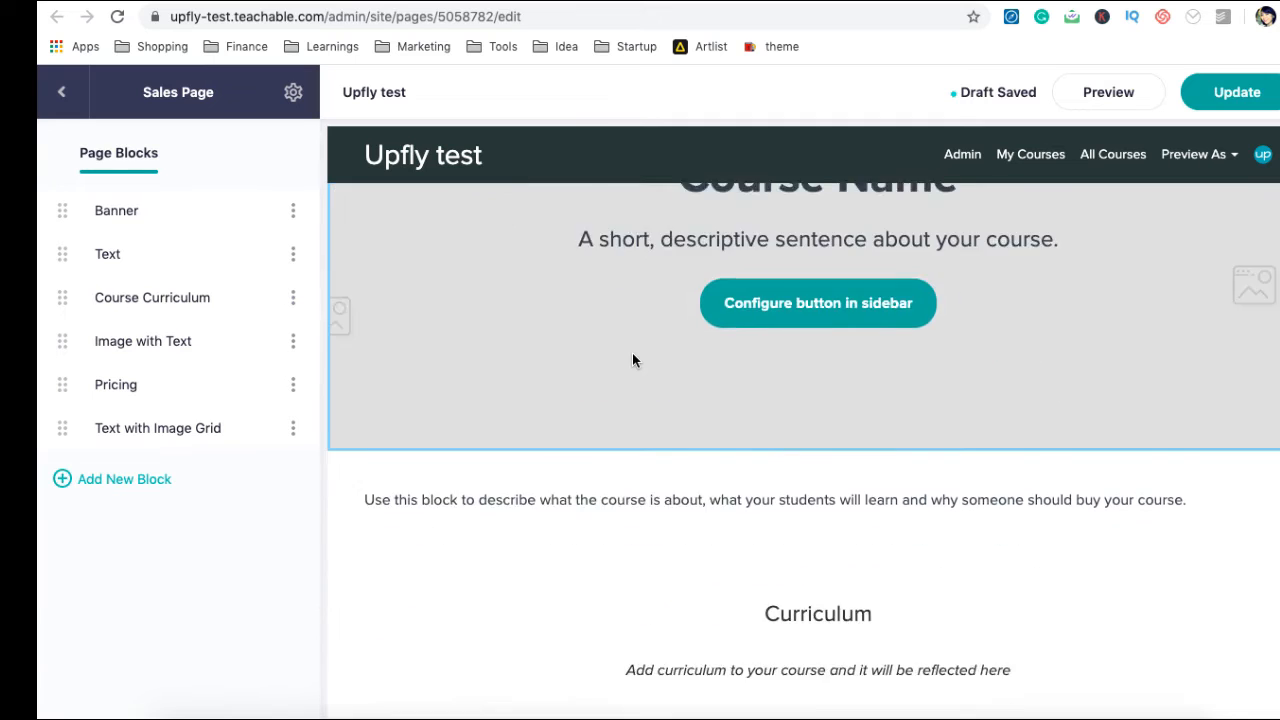
{"action": "scroll", "coordinate": [632, 357], "scroll_direction": "down", "scroll_amount": 5}
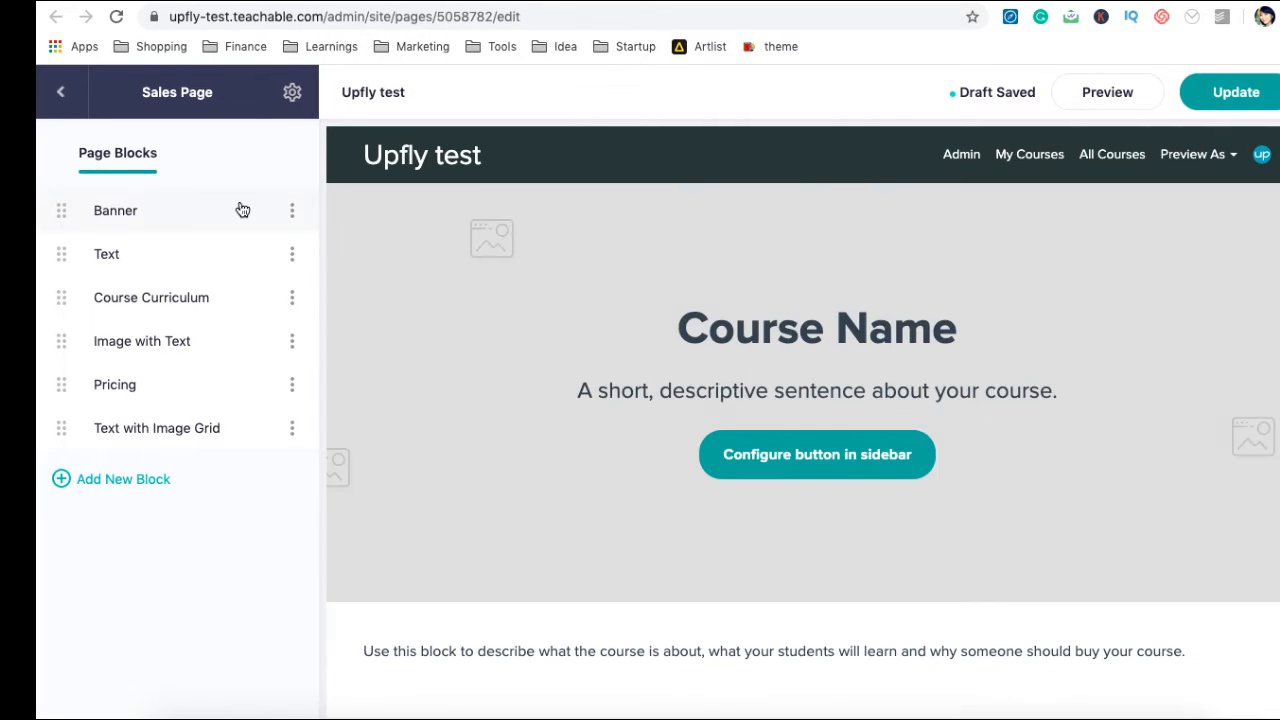
{"action": "left_click", "coordinate": [240, 207]}
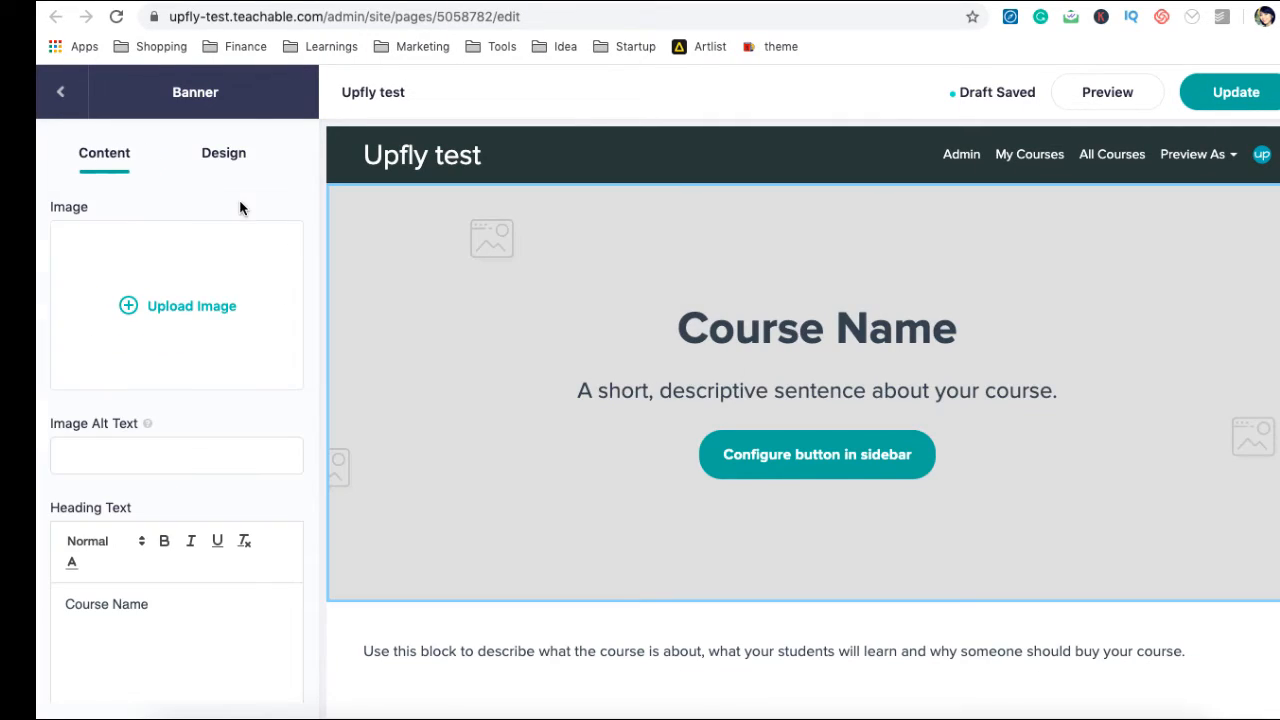
{"action": "left_click", "coordinate": [184, 309]}
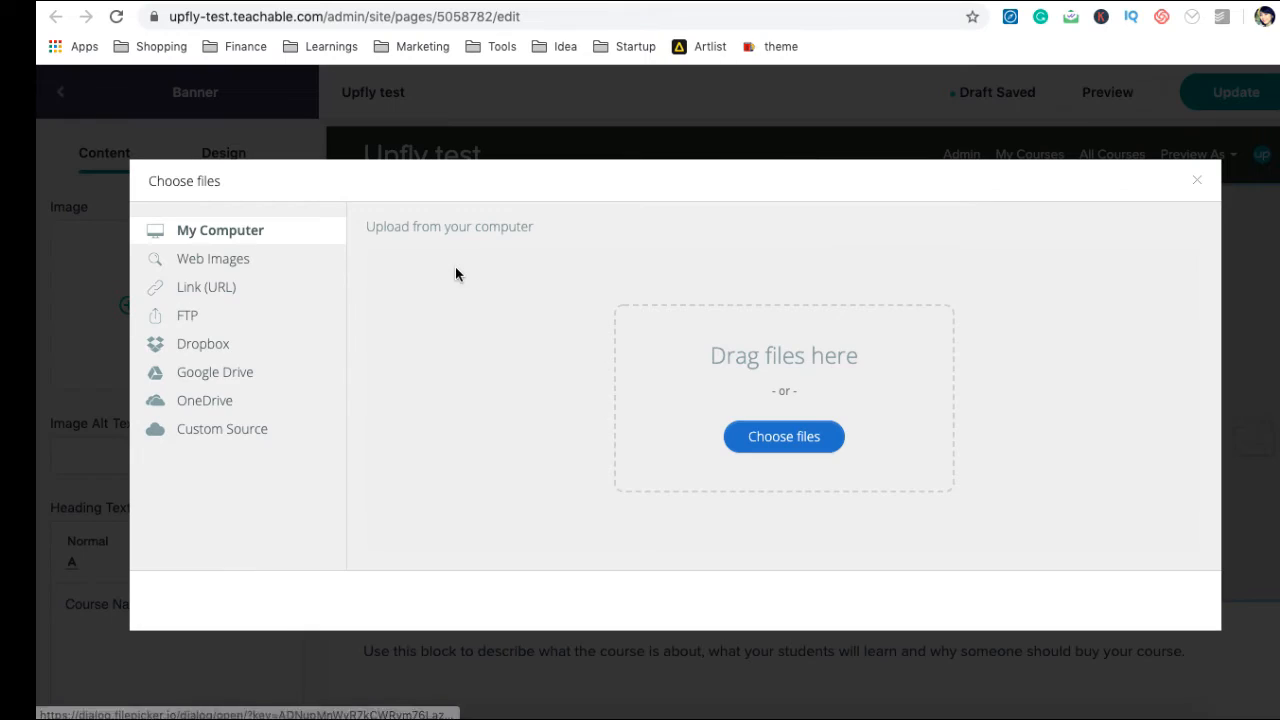
{"action": "left_click", "coordinate": [1197, 180]}
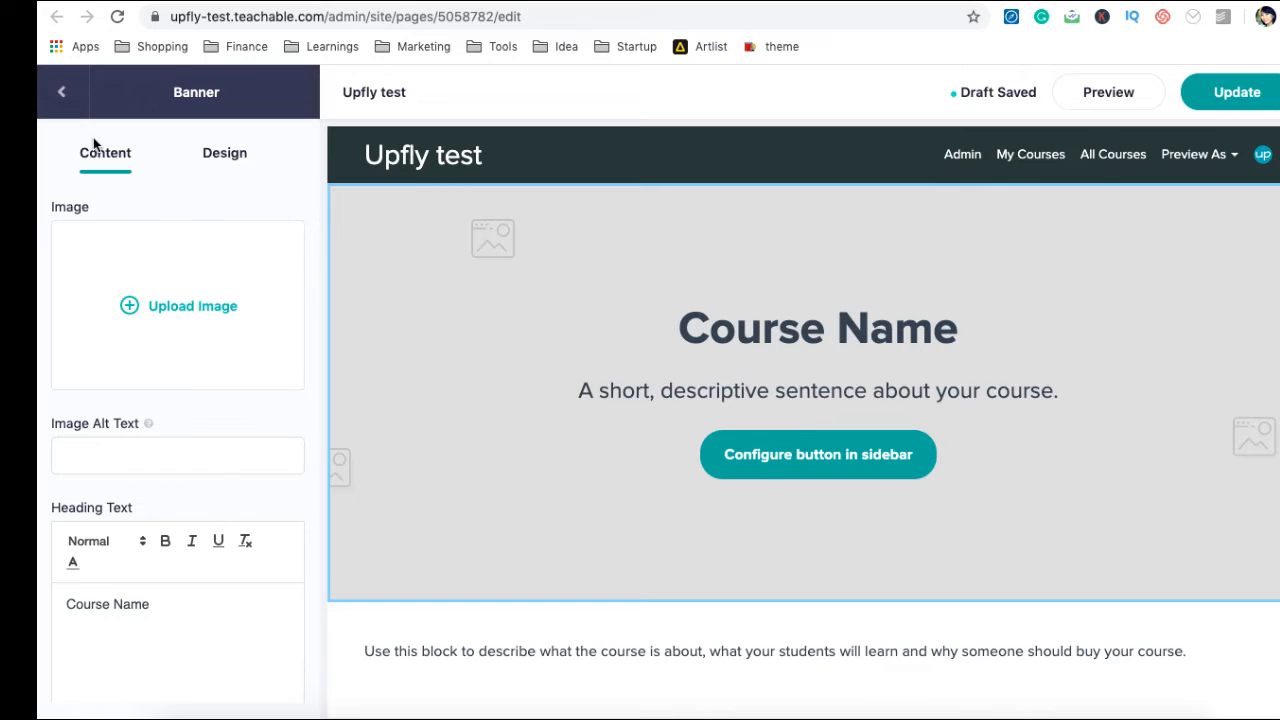
{"action": "left_click", "coordinate": [61, 92]}
View the Text block's content editor and the Course Curriculum block's options without changing either block.
{"action": "left_click", "coordinate": [145, 251]}
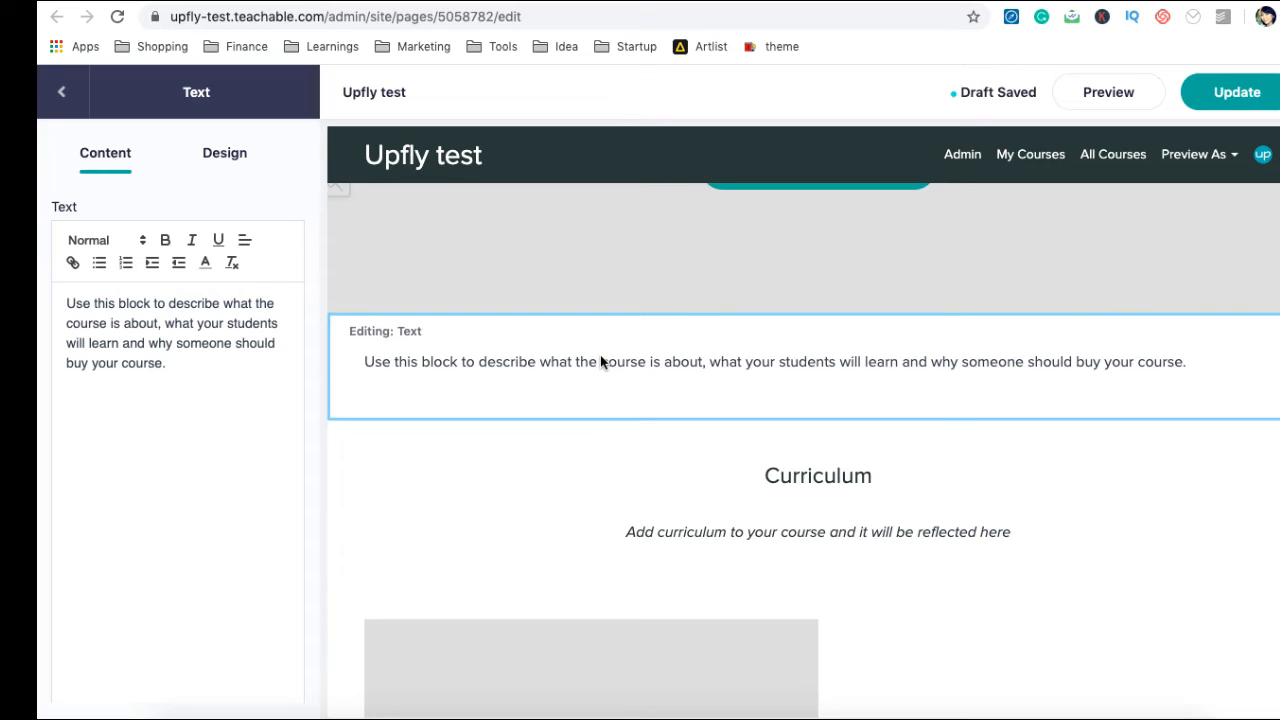
{"action": "left_click", "coordinate": [62, 92]}
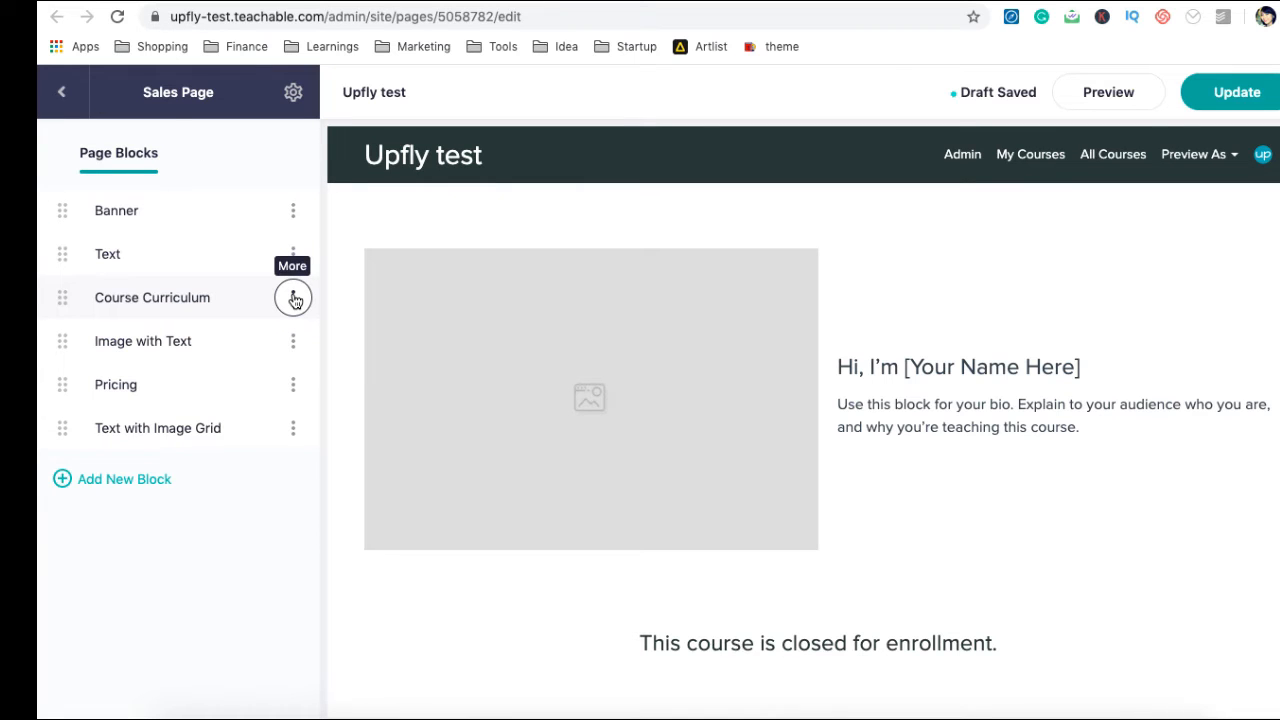
{"action": "left_click", "coordinate": [294, 299]}
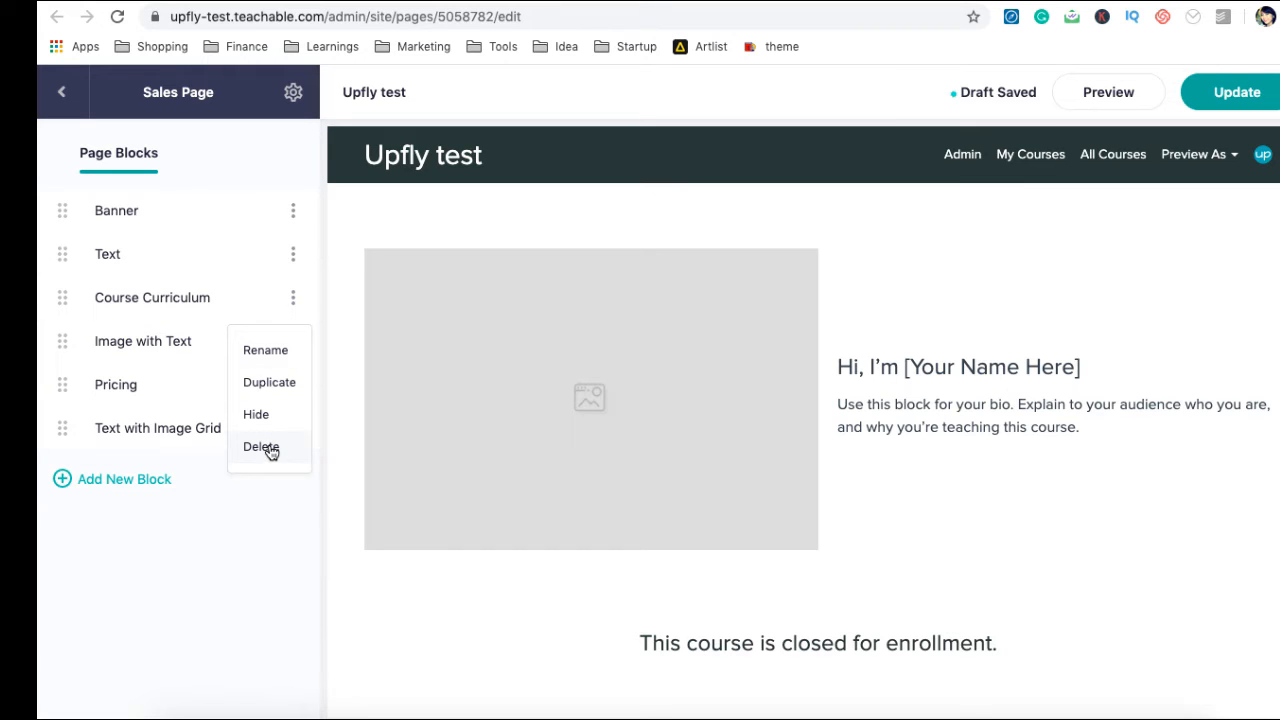
{"action": "left_click", "coordinate": [251, 534]}
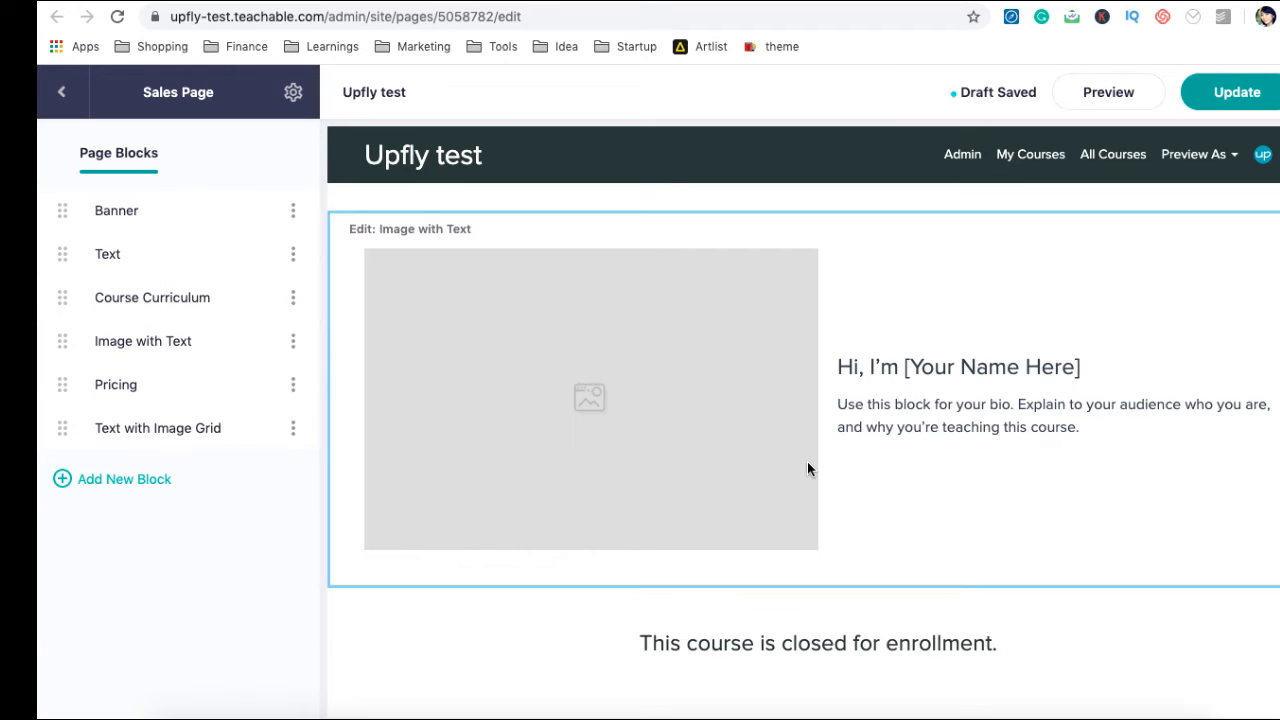
Look through the remaining sales page blocks and view the block types available for adding to the page.
{"action": "scroll", "coordinate": [808, 466], "scroll_direction": "down", "scroll_amount": 3}
{"action": "scroll", "coordinate": [808, 466], "scroll_direction": "down", "scroll_amount": 5}
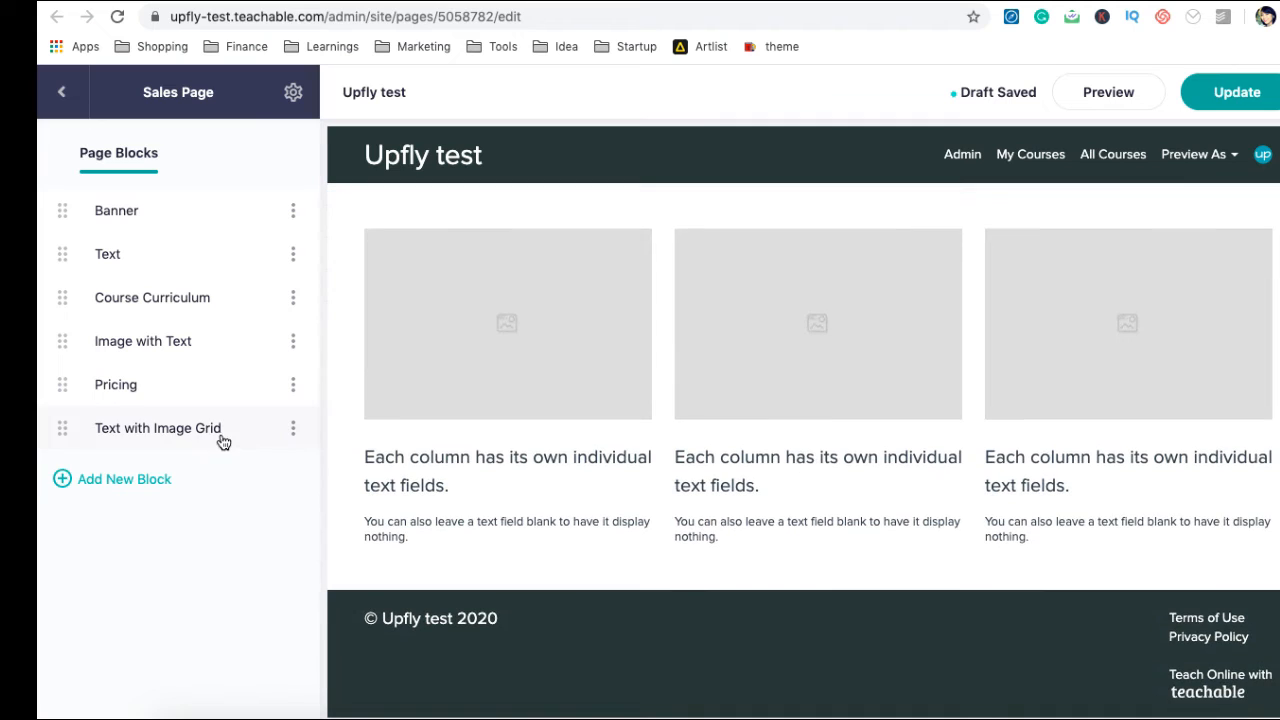
{"action": "left_click", "coordinate": [73, 487]}
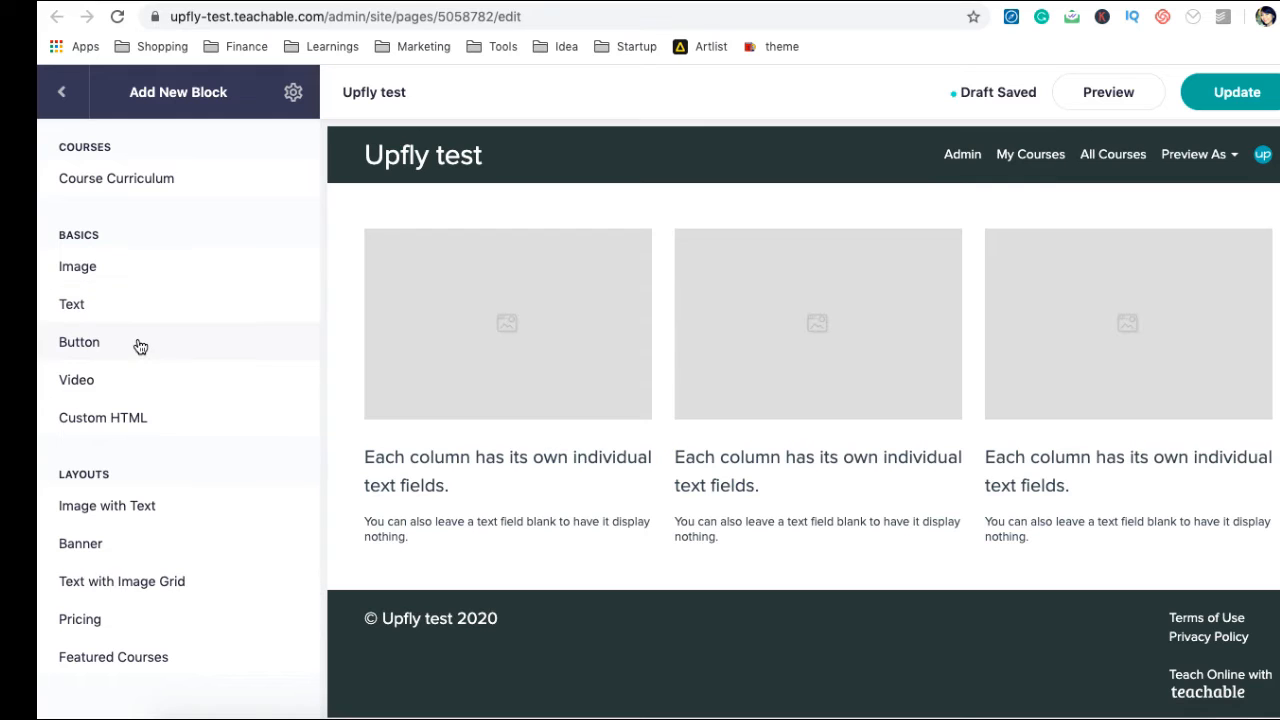
{"action": "scroll", "coordinate": [537, 457], "scroll_direction": "up", "scroll_amount": 2}
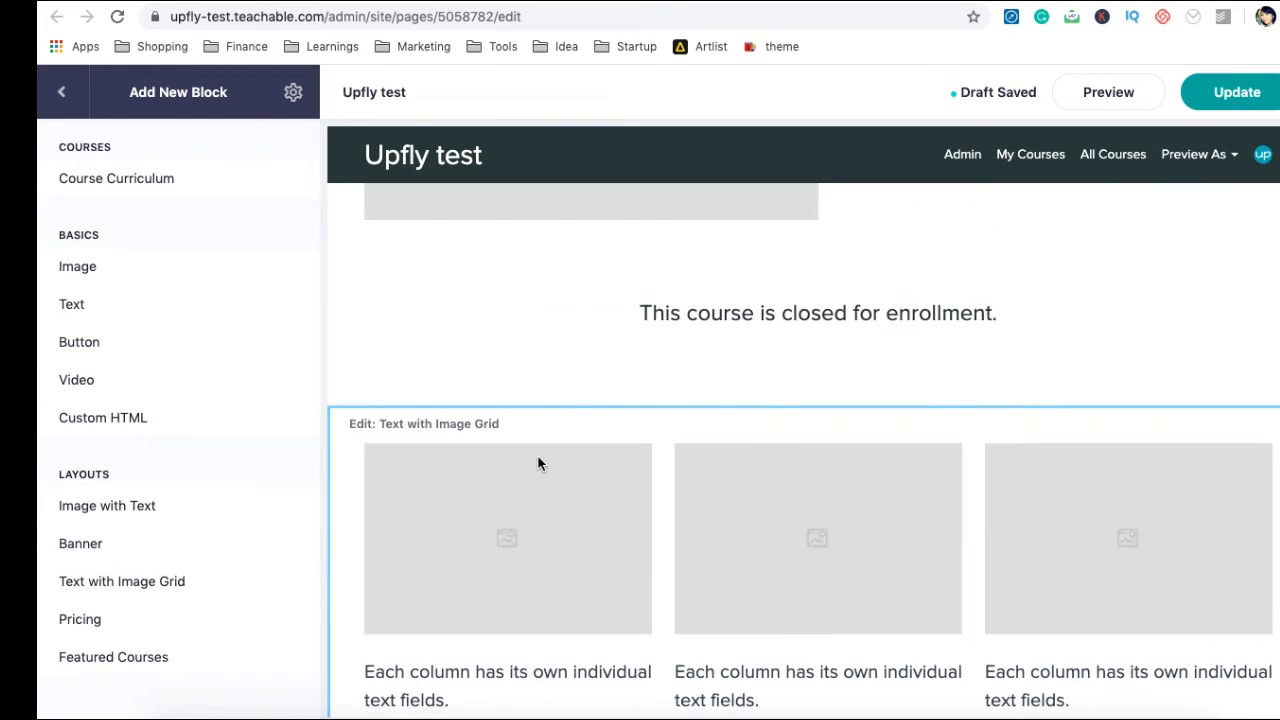
{"action": "scroll", "coordinate": [537, 463], "scroll_direction": "up", "scroll_amount": 10}
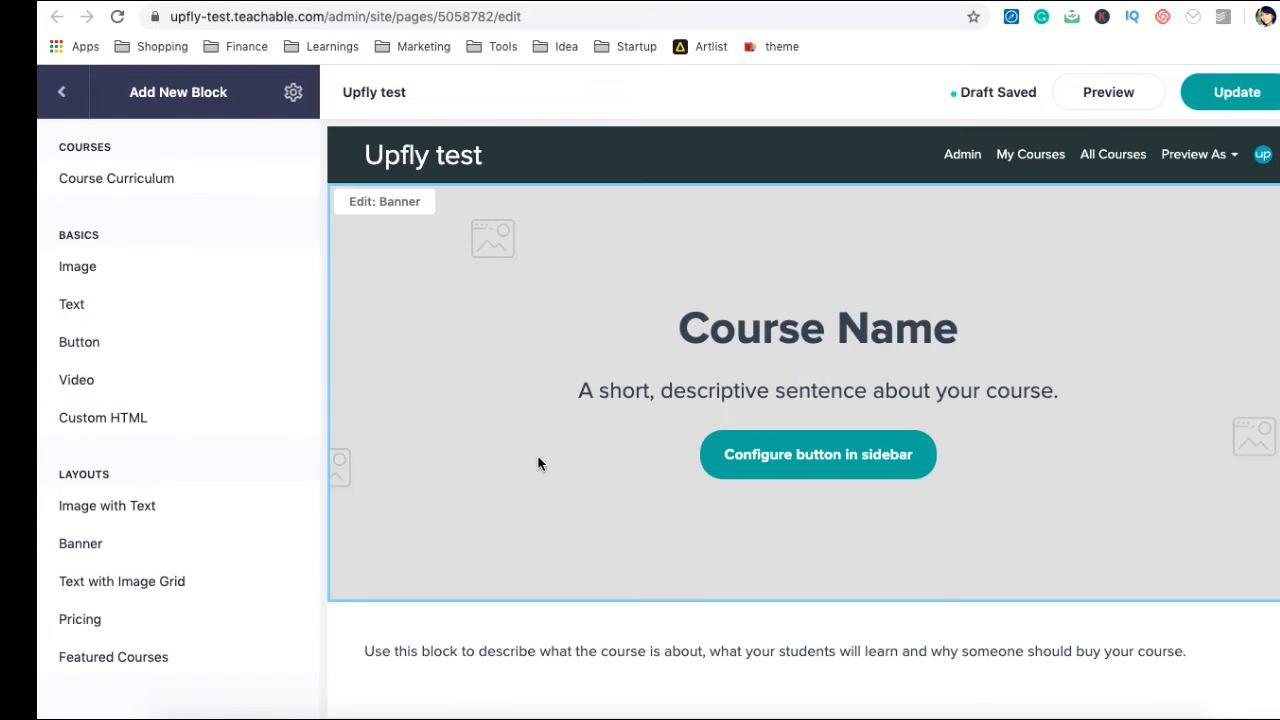
Leave the sales page editor, open the course's checkout page and go from there to the course's pricing plans.
{"action": "left_click", "coordinate": [61, 91]}
{"action": "left_click", "coordinate": [61, 91]}
{"action": "left_click", "coordinate": [1012, 470]}
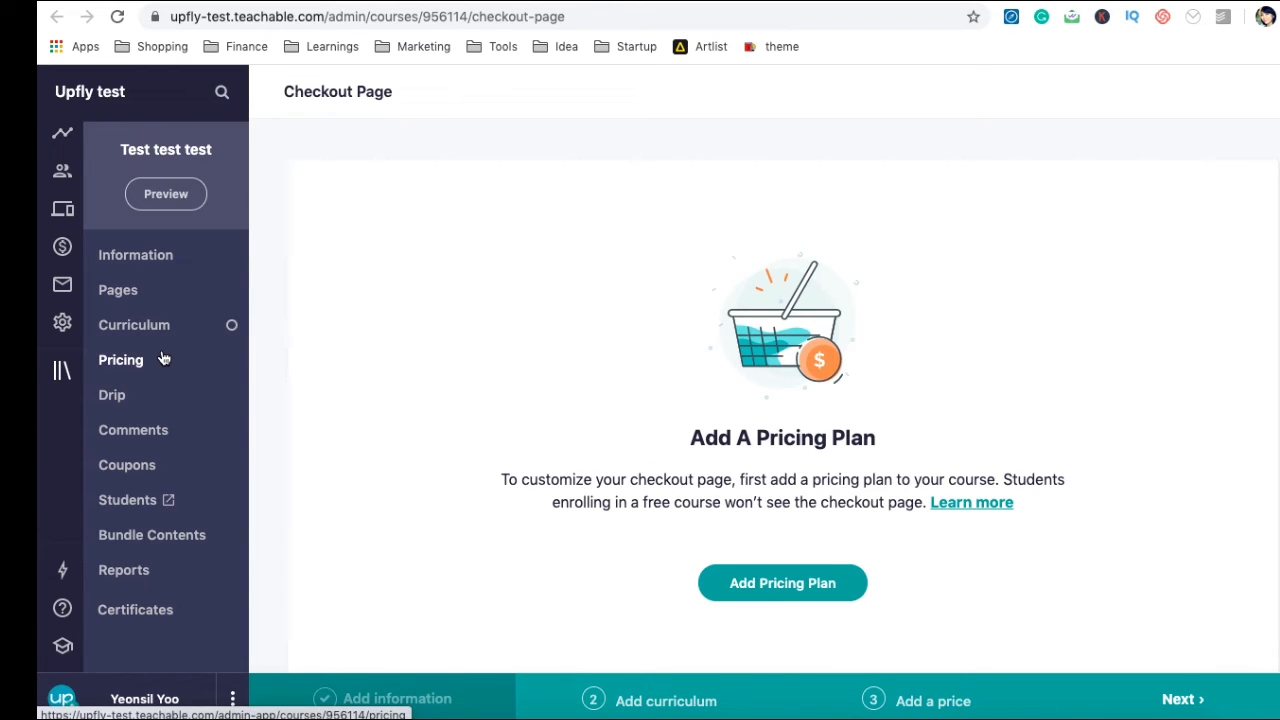
{"action": "left_click", "coordinate": [767, 585]}
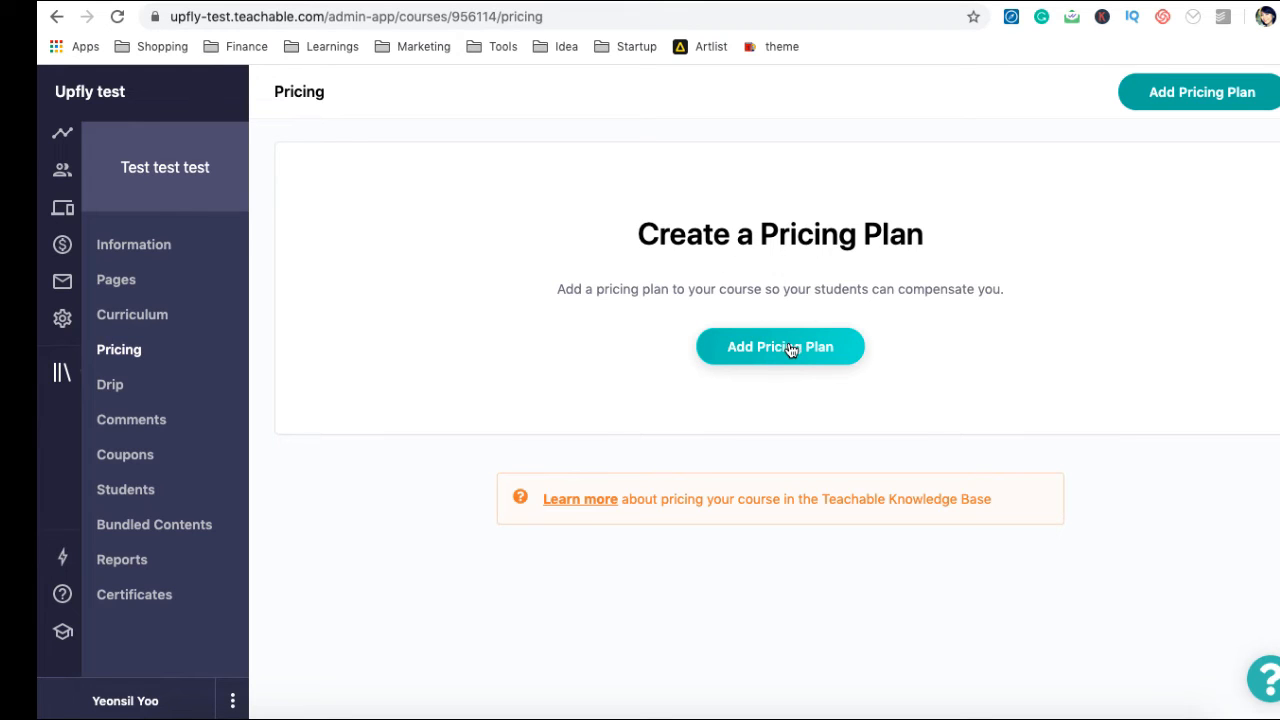
Start a new pricing plan, view the fields of the Free option, and choose One-Time Purchase as the plan type.
{"action": "left_click", "coordinate": [790, 348]}
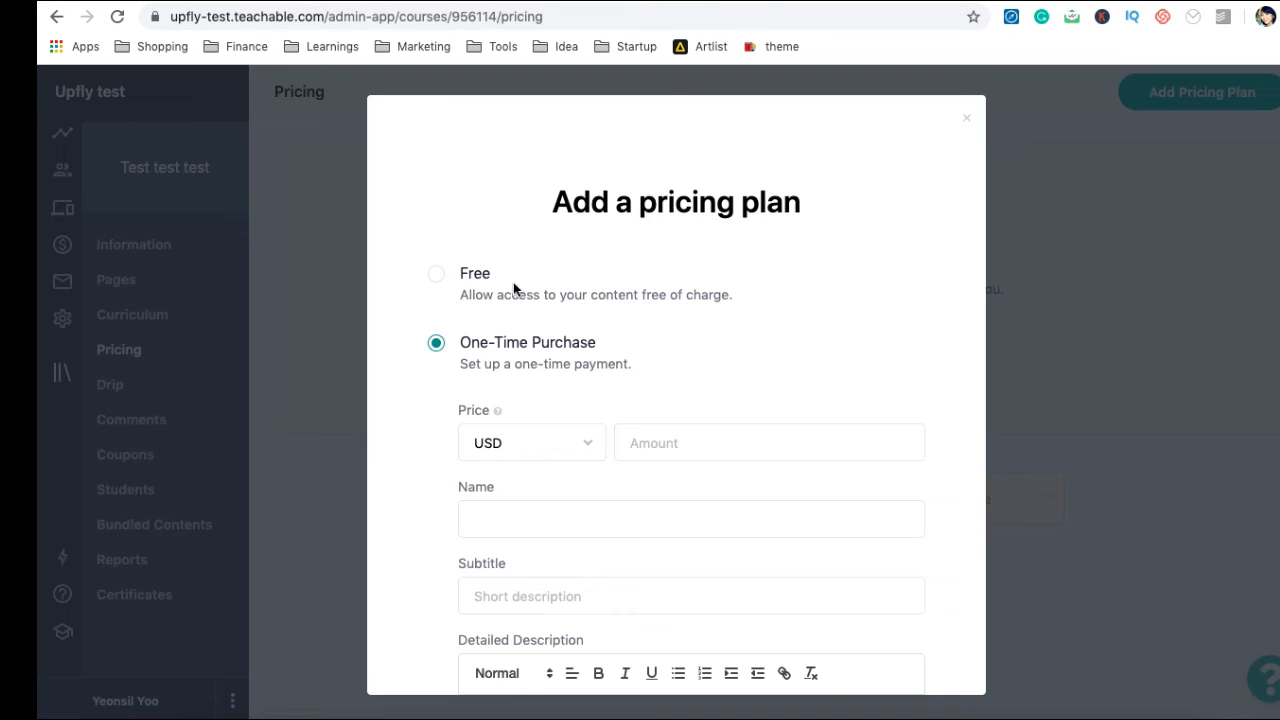
{"action": "left_click", "coordinate": [436, 277]}
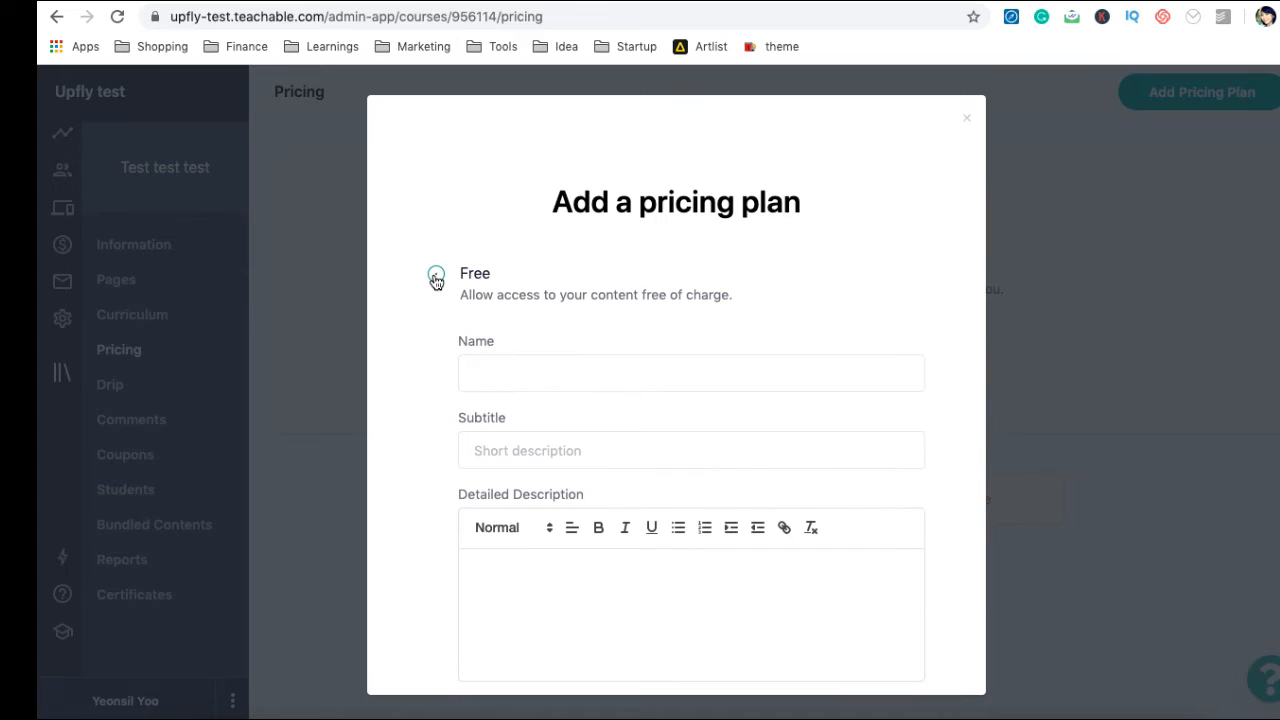
{"action": "scroll", "coordinate": [436, 340], "scroll_direction": "down", "scroll_amount": 5}
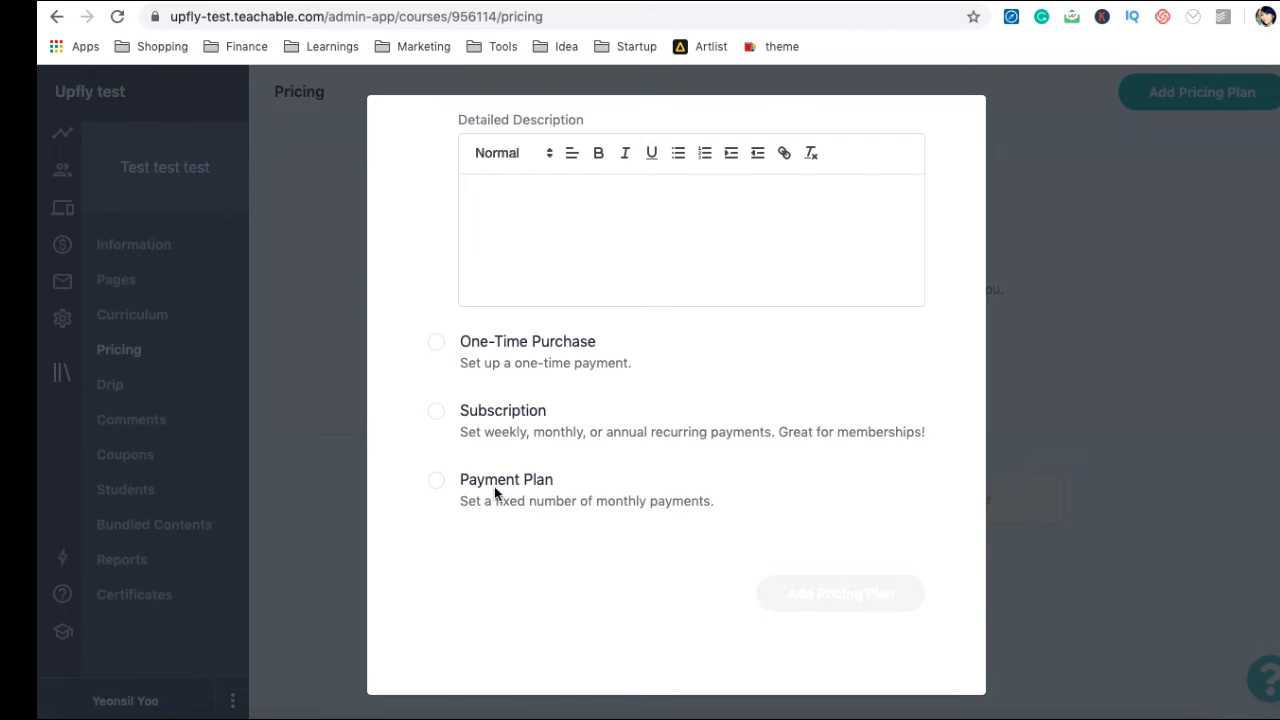
{"action": "scroll", "coordinate": [434, 517], "scroll_direction": "up", "scroll_amount": 3}
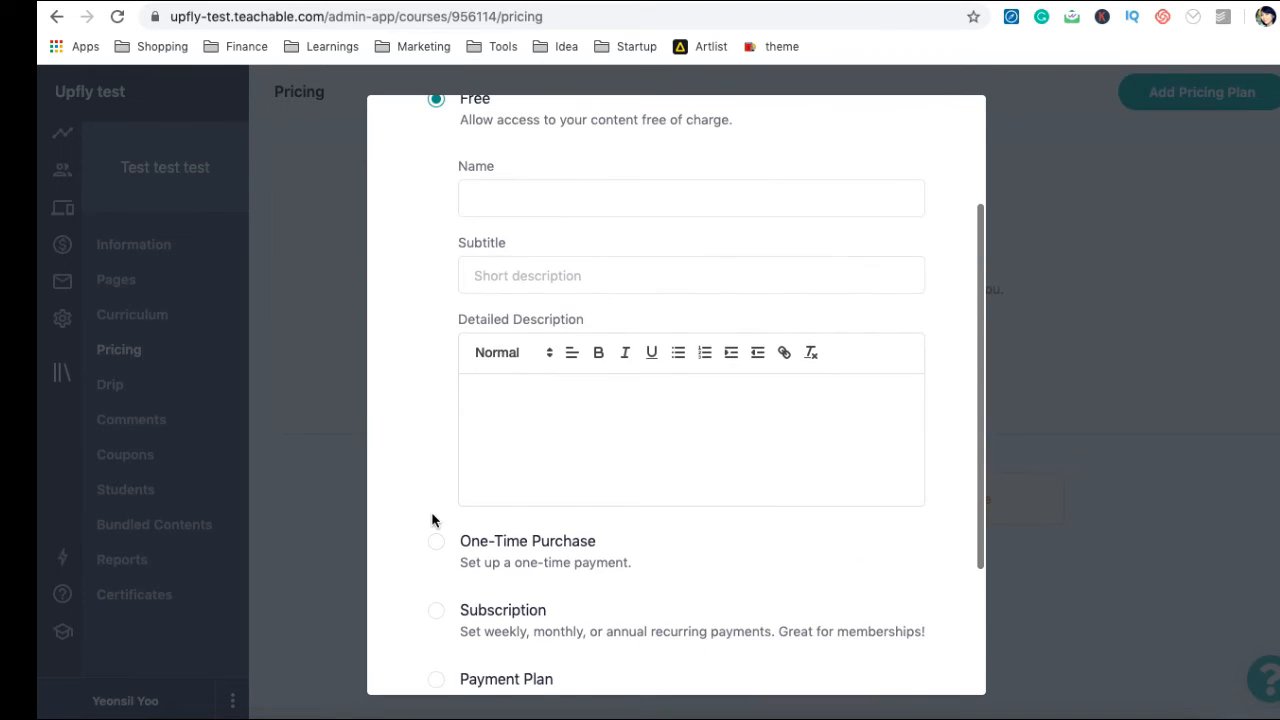
{"action": "left_click", "coordinate": [436, 541]}
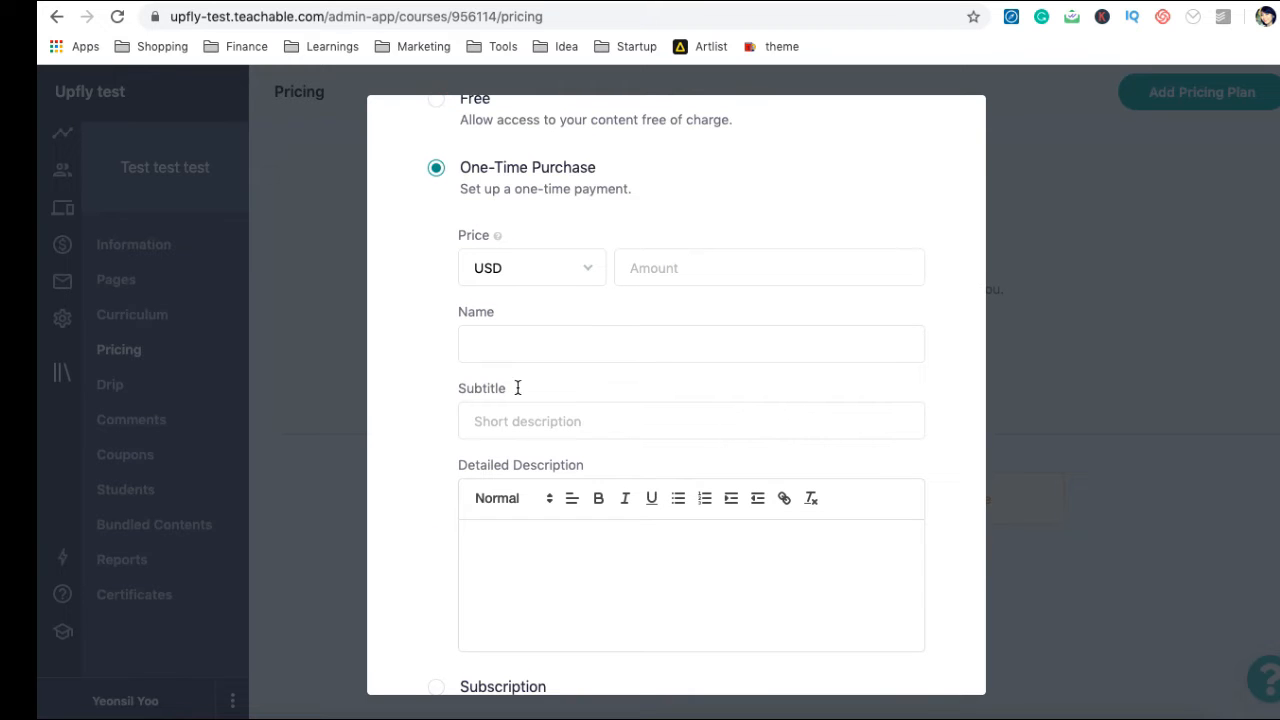
{"action": "left_click", "coordinate": [608, 316]}
{"action": "scroll", "coordinate": [608, 316], "scroll_direction": "down", "scroll_amount": 2}
{"action": "scroll", "coordinate": [608, 316], "scroll_direction": "up", "scroll_amount": 1}
{"action": "scroll", "coordinate": [608, 316], "scroll_direction": "up", "scroll_amount": 5}
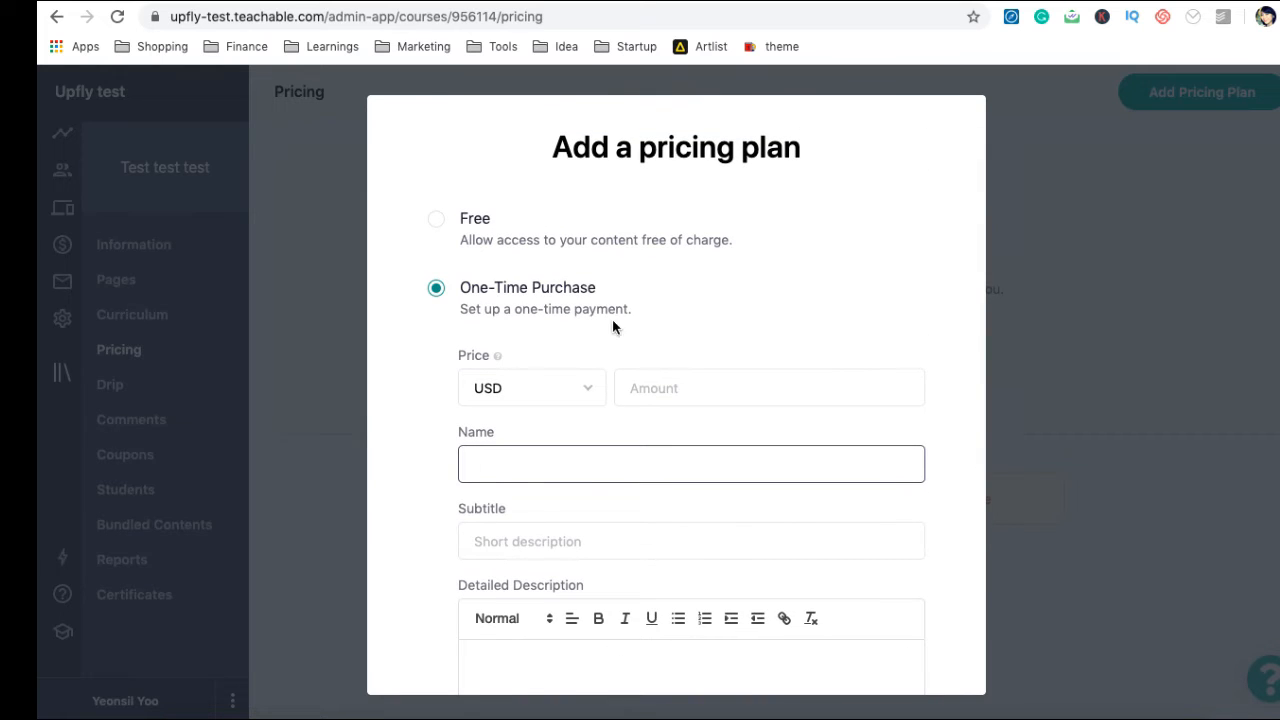
Set the one-time purchase price to 200000 in the currency KRW.
{"action": "left_click", "coordinate": [569, 395]}
{"action": "scroll", "coordinate": [526, 523], "scroll_direction": "down", "scroll_amount": 10}
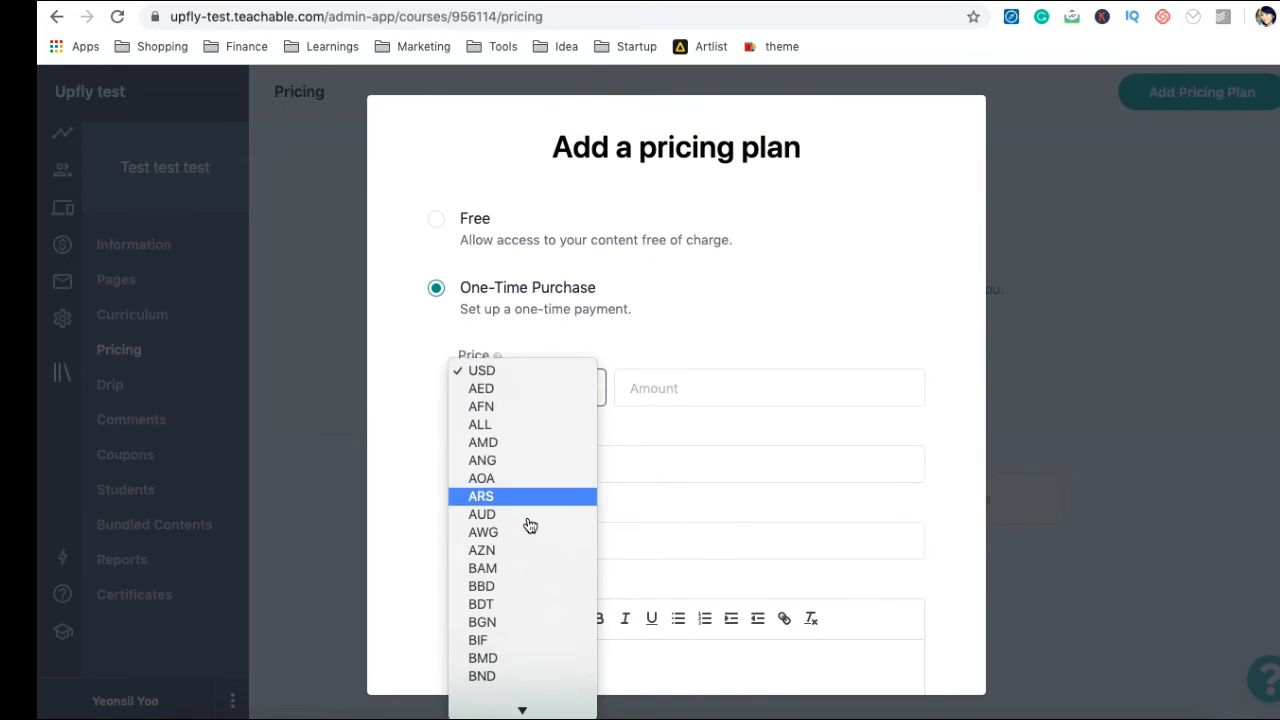
{"action": "scroll", "coordinate": [530, 524], "scroll_direction": "down", "scroll_amount": 5}
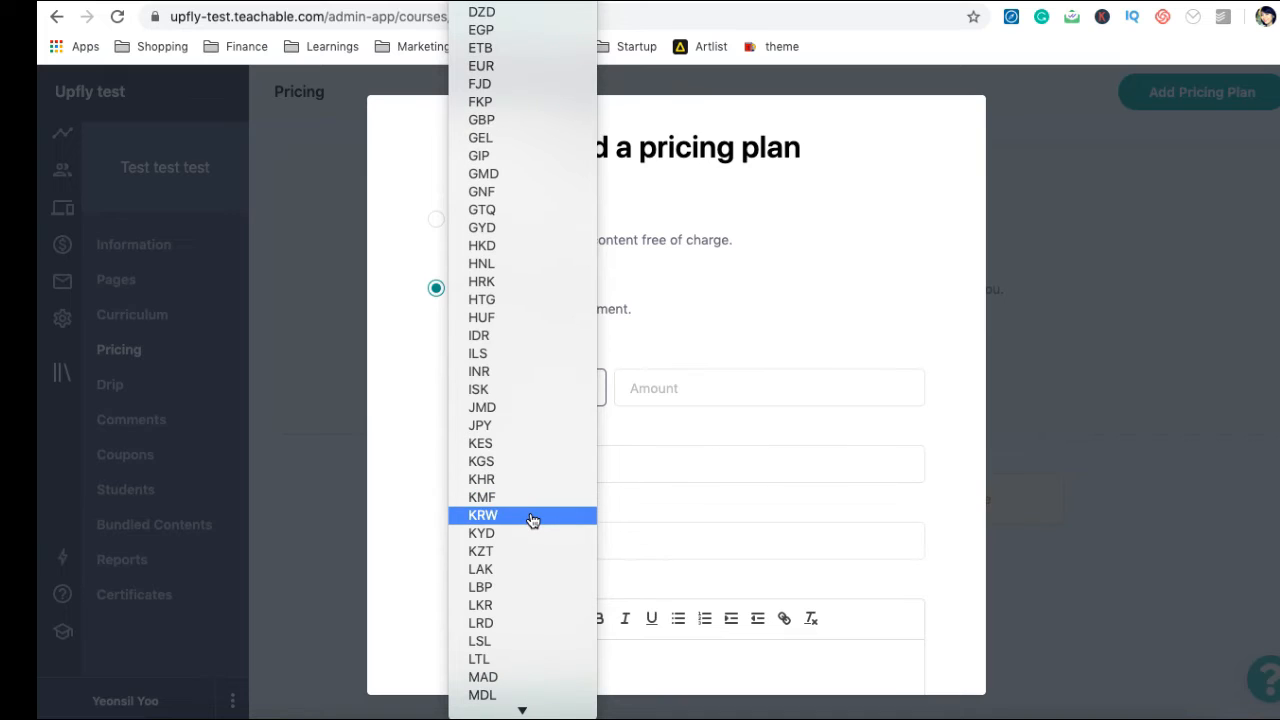
{"action": "left_click", "coordinate": [531, 517]}
{"action": "left_click", "coordinate": [687, 387]}
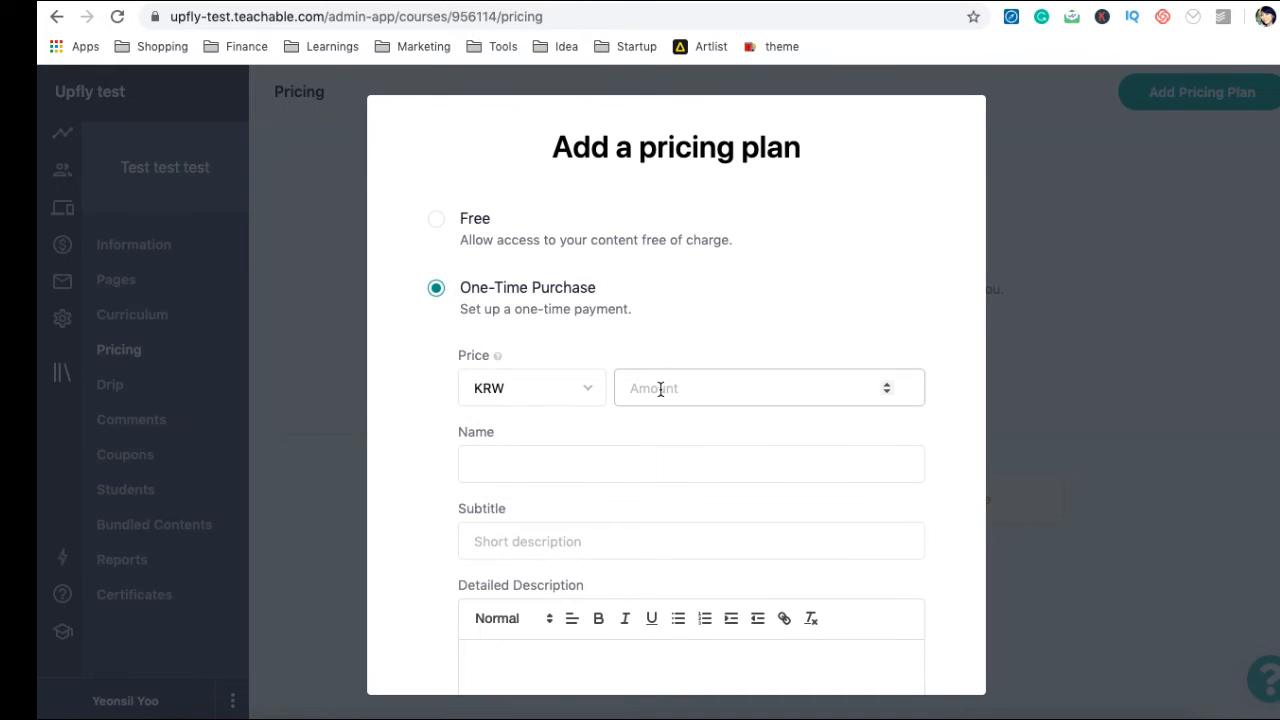
{"action": "type", "text": "200000"}
Name the one-time purchase plan "일시불 결제" and add it to the course.
{"action": "left_click", "coordinate": [634, 464]}
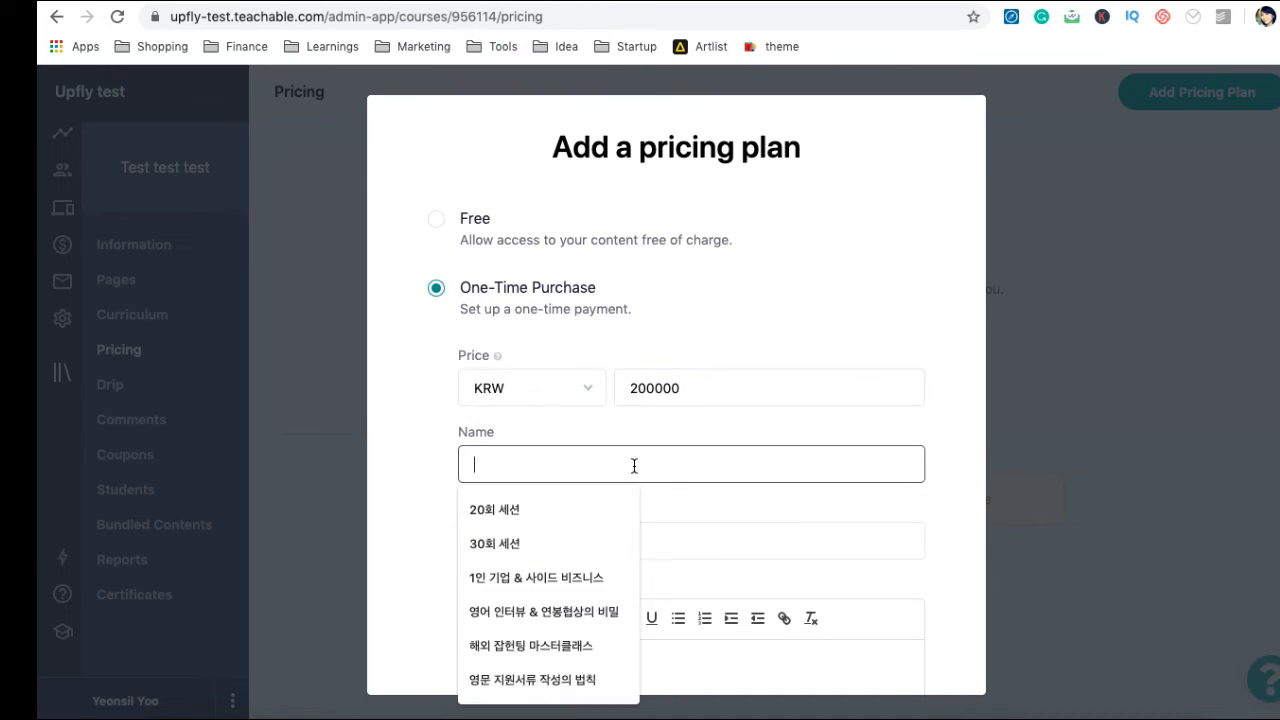
{"action": "type", "text": "ㅣ에"}
{"action": "key", "text": "BackSpace"}
{"action": "key", "text": "BackSpace"}
{"action": "key", "text": "BackSpace"}
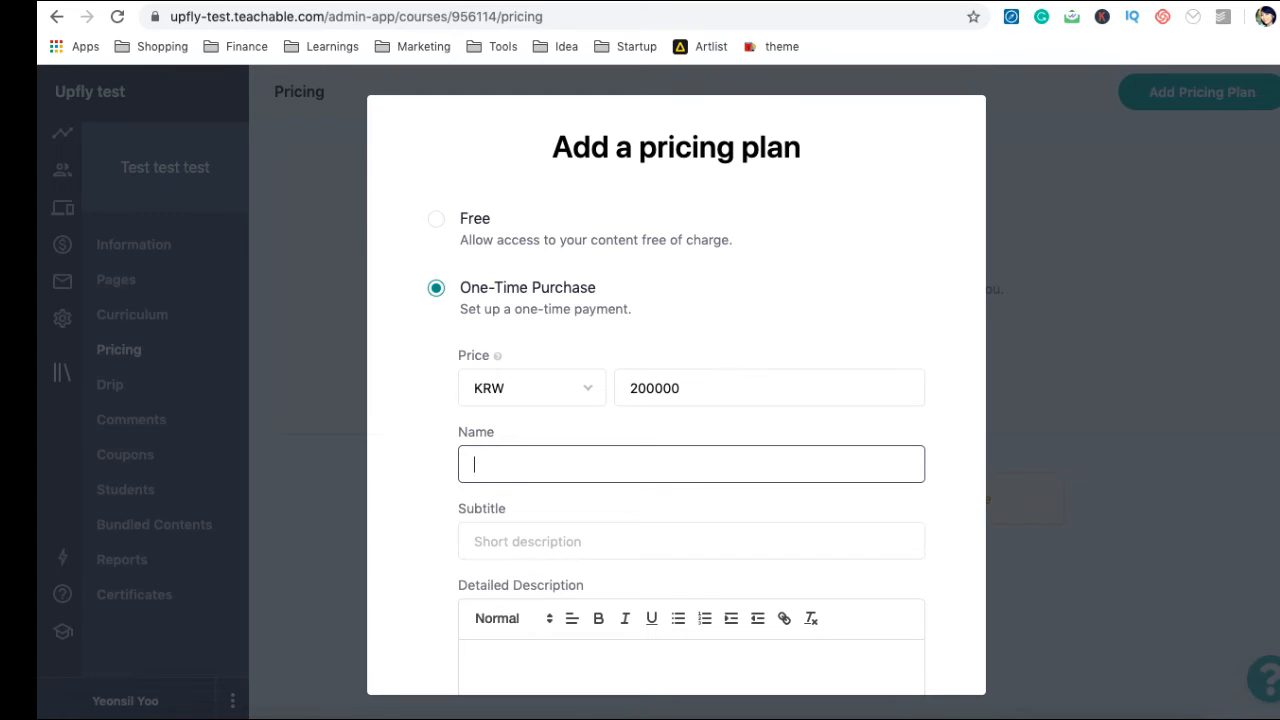
{"action": "type", "text": "dlf"}
{"action": "type", "text": "일시불 결제"}
{"action": "scroll", "coordinate": [768, 452], "scroll_direction": "down", "scroll_amount": 5}
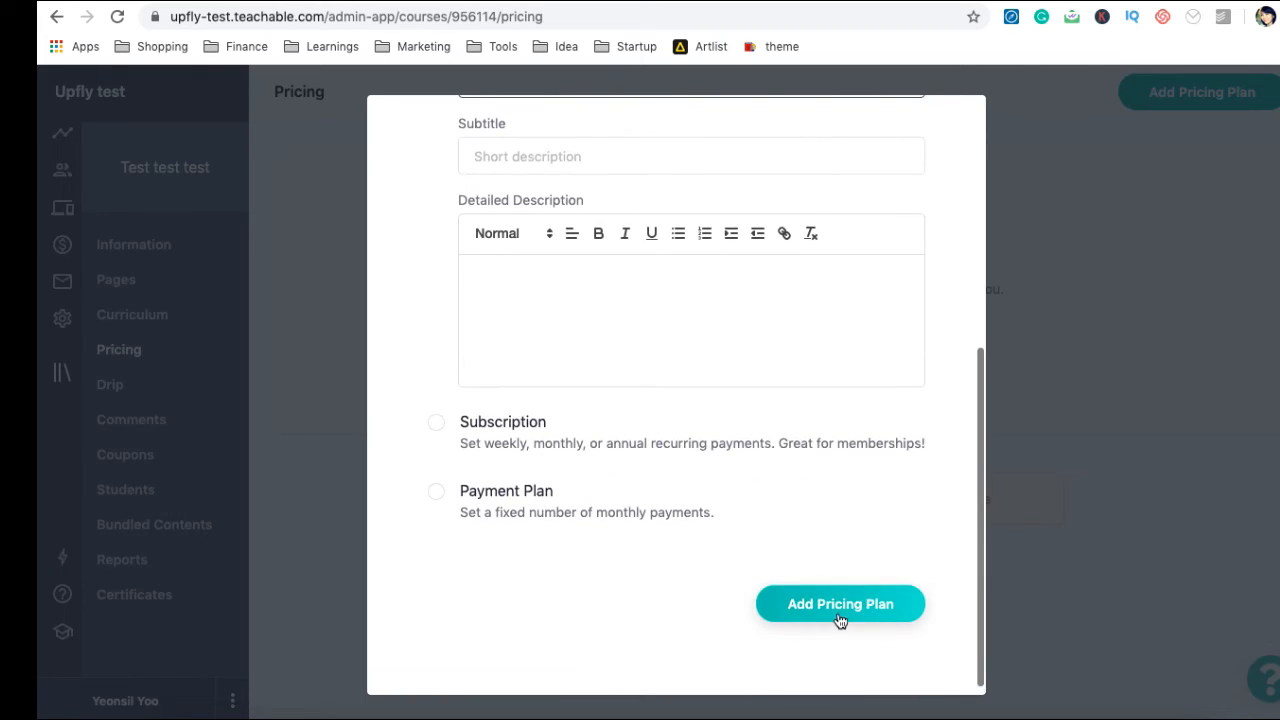
{"action": "left_click", "coordinate": [840, 604]}
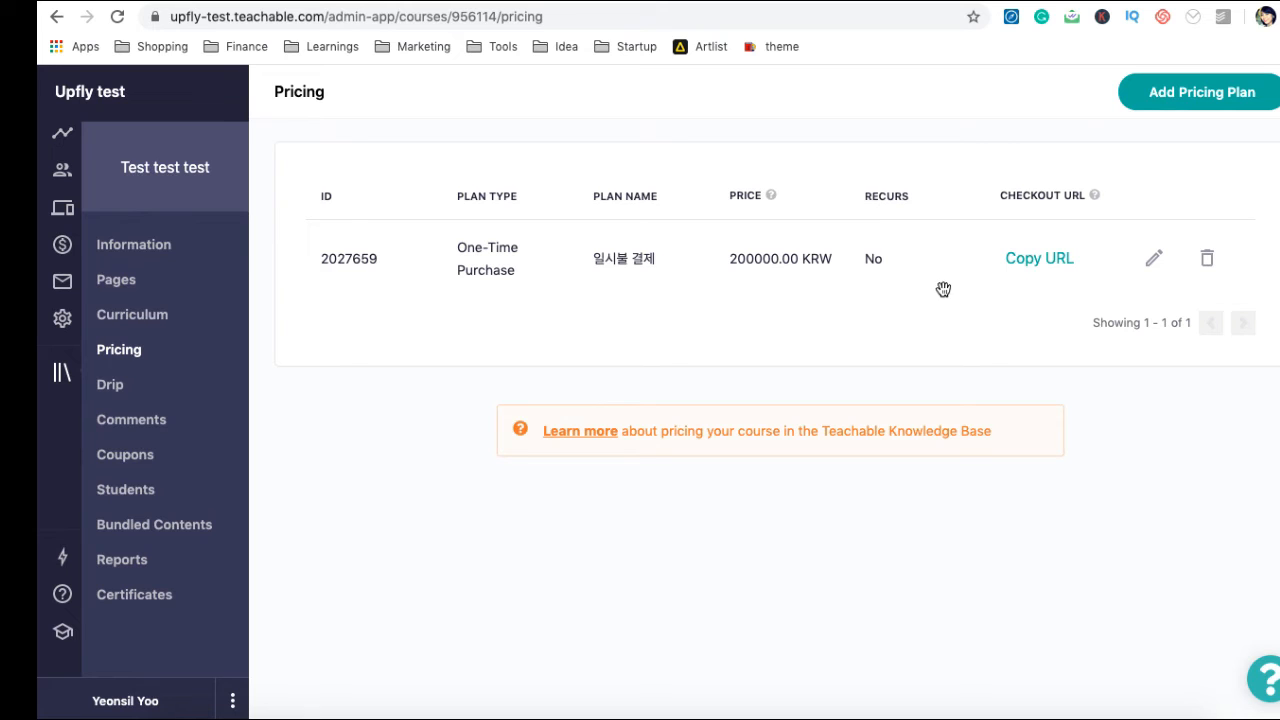
Start a second pricing plan of the Payment Plan type with KRW as its currency.
{"action": "left_click", "coordinate": [1173, 100]}
{"action": "scroll", "coordinate": [838, 288], "scroll_direction": "down", "scroll_amount": 3}
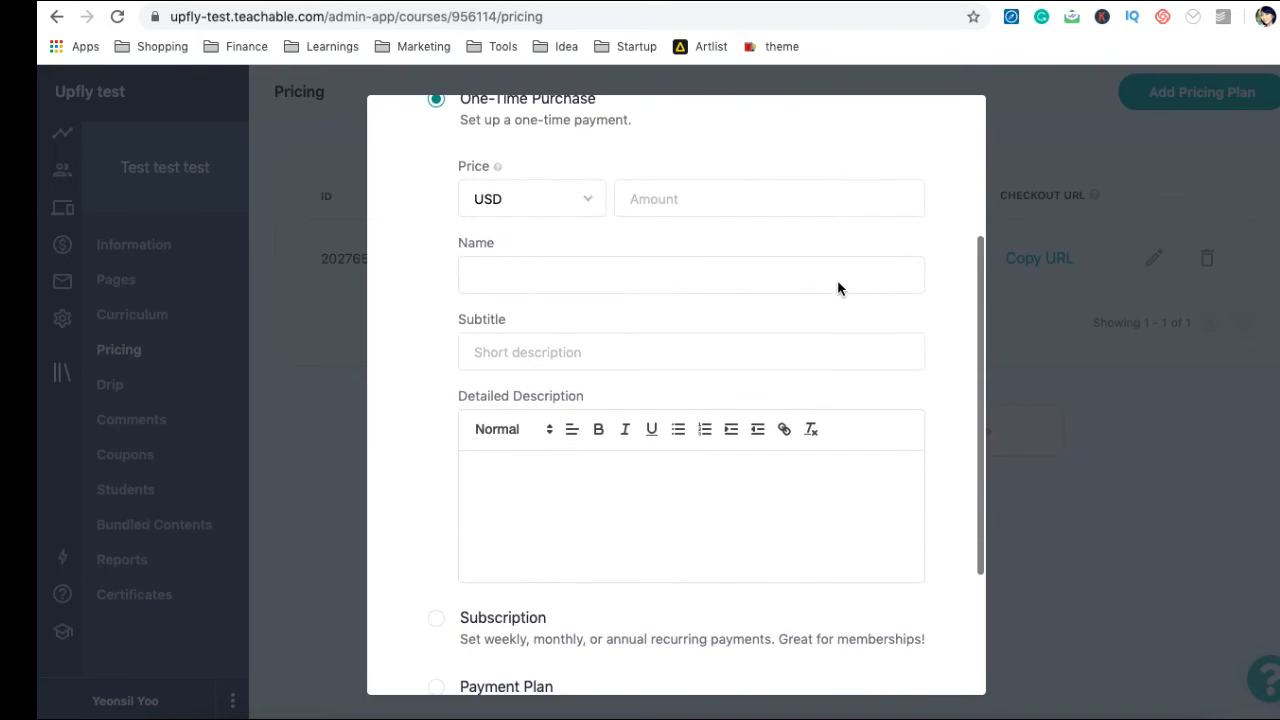
{"action": "scroll", "coordinate": [838, 288], "scroll_direction": "down", "scroll_amount": 3}
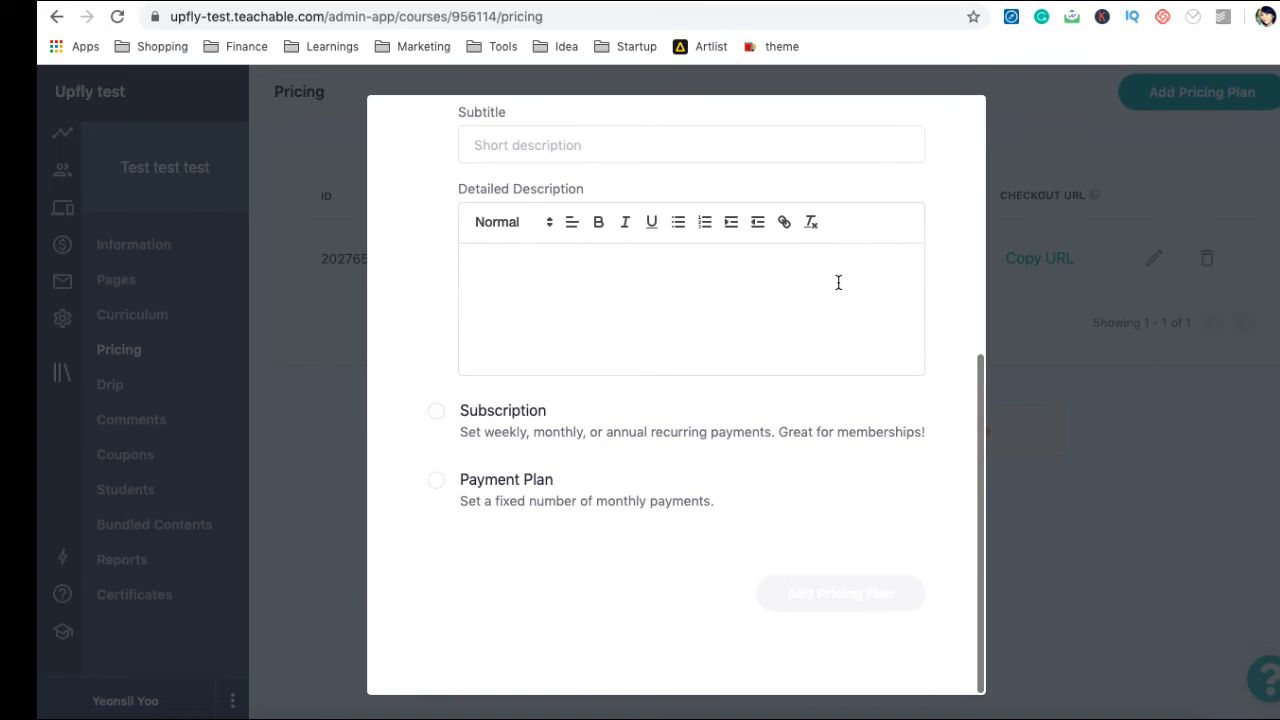
{"action": "left_click", "coordinate": [467, 484]}
{"action": "scroll", "coordinate": [606, 334], "scroll_direction": "down", "scroll_amount": 2}
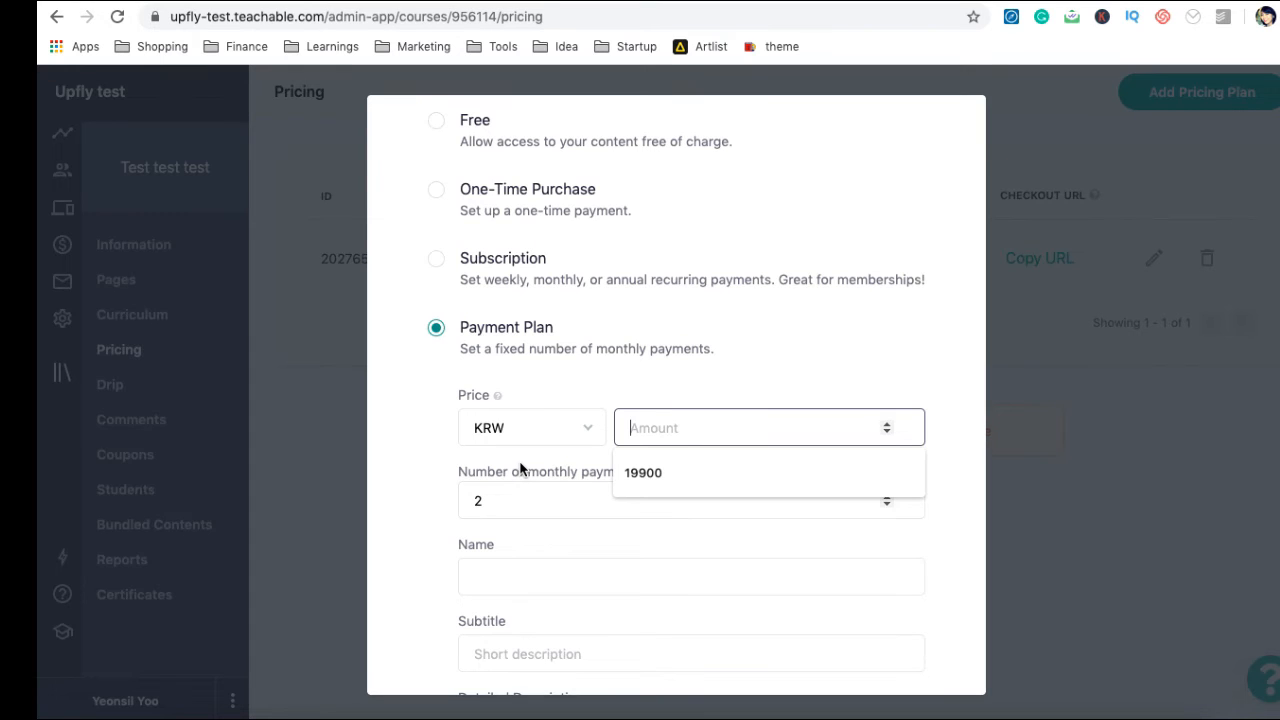
Set the payment plan's price to 80000 KRW with 3 monthly payments.
{"action": "type", "text": "80000"}
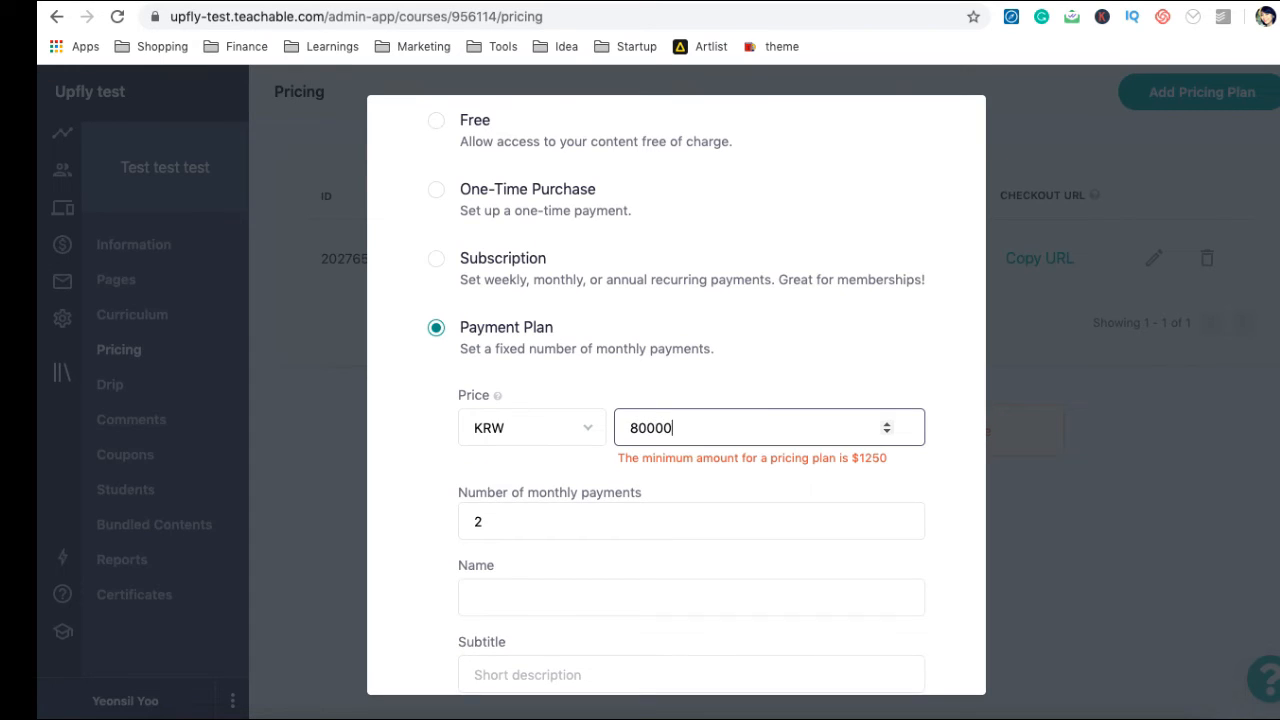
{"action": "left_click_drag", "start_coordinate": [515, 503], "coordinate": [432, 489]}
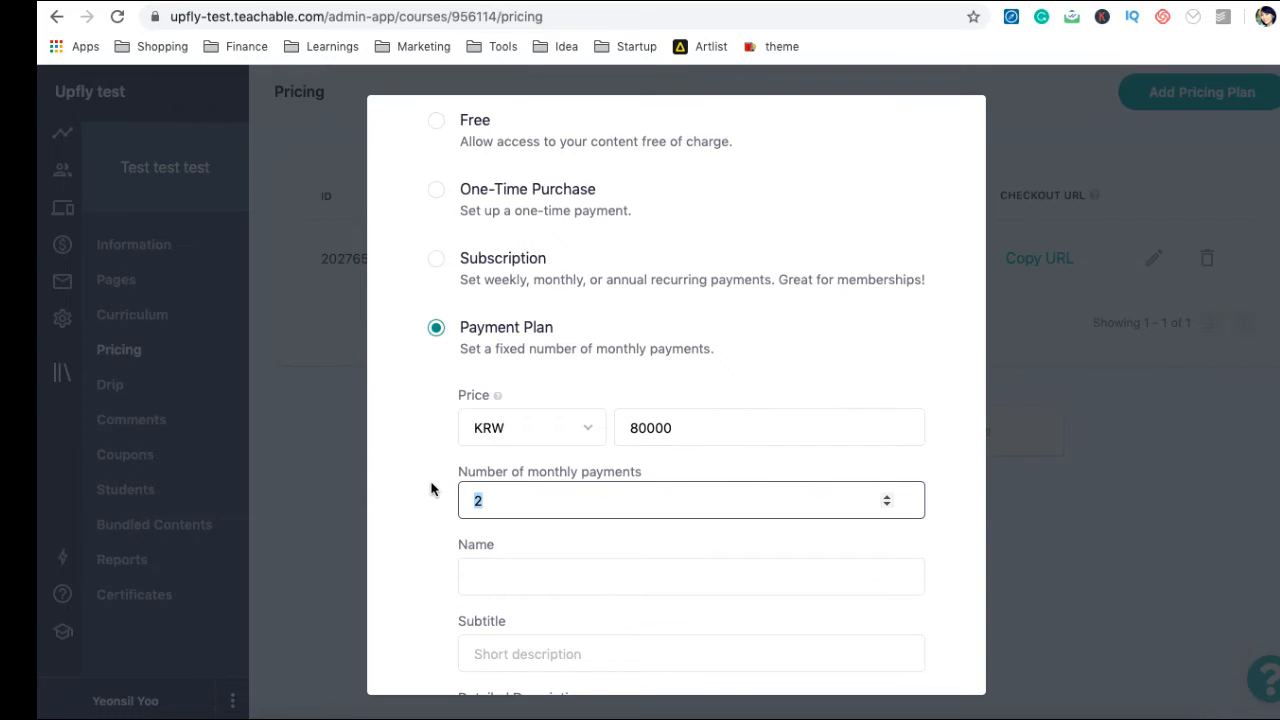
{"action": "type", "text": "3"}
Name the payment plan "3개월 할부 결제" and add it to the course.
{"action": "left_click", "coordinate": [494, 541]}
{"action": "type", "text": "3"}
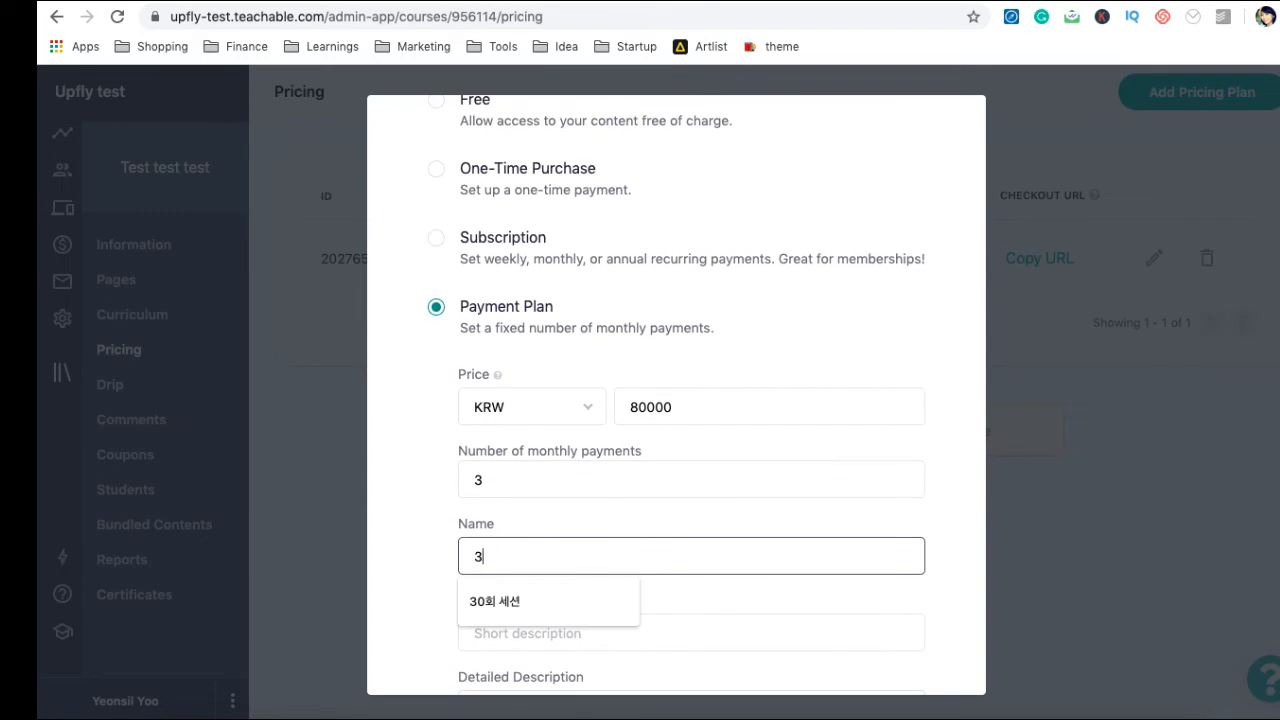
{"action": "type", "text": "갱월 할부 결"}
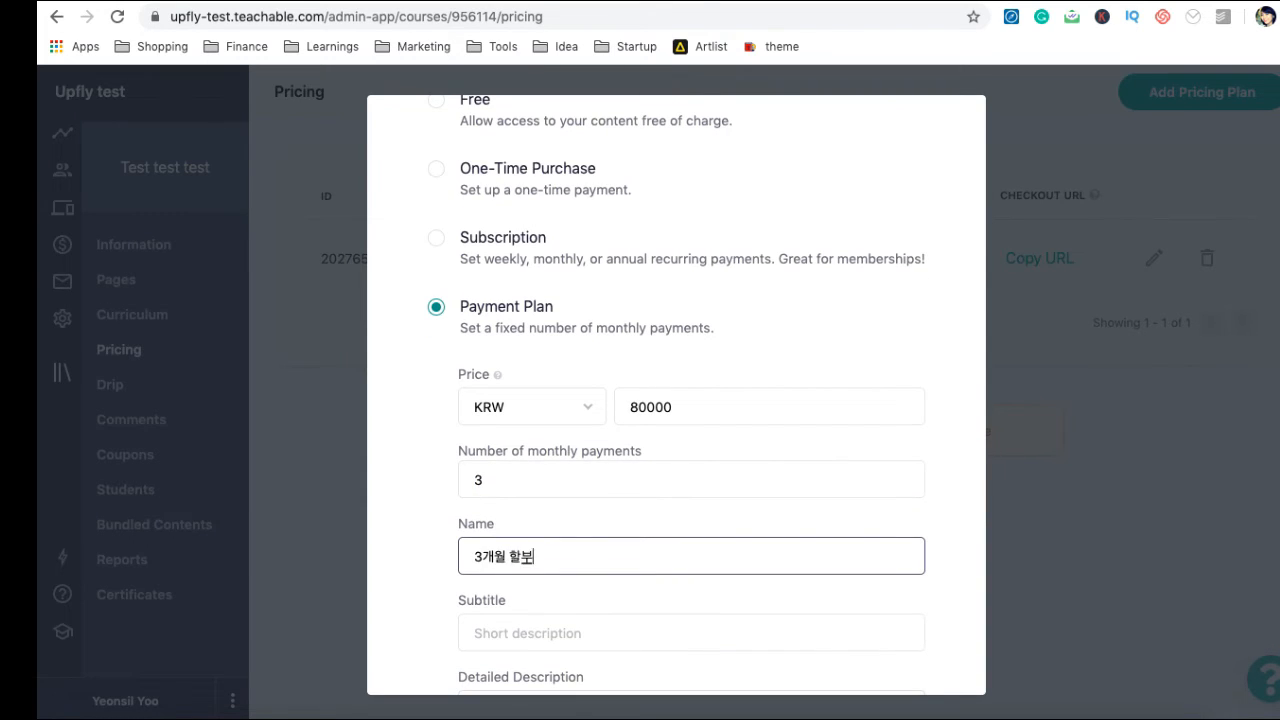
{"action": "type", "text": "제"}
{"action": "scroll", "coordinate": [574, 563], "scroll_direction": "down", "scroll_amount": 5}
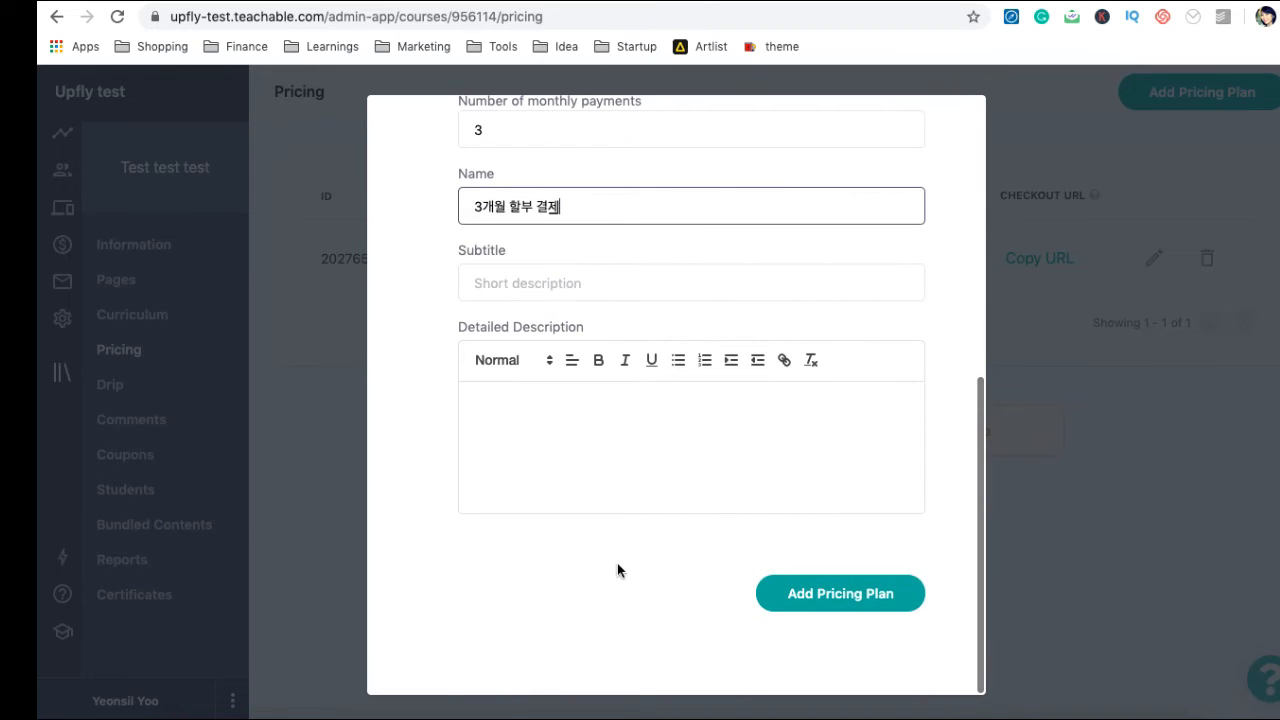
{"action": "left_click", "coordinate": [818, 595]}
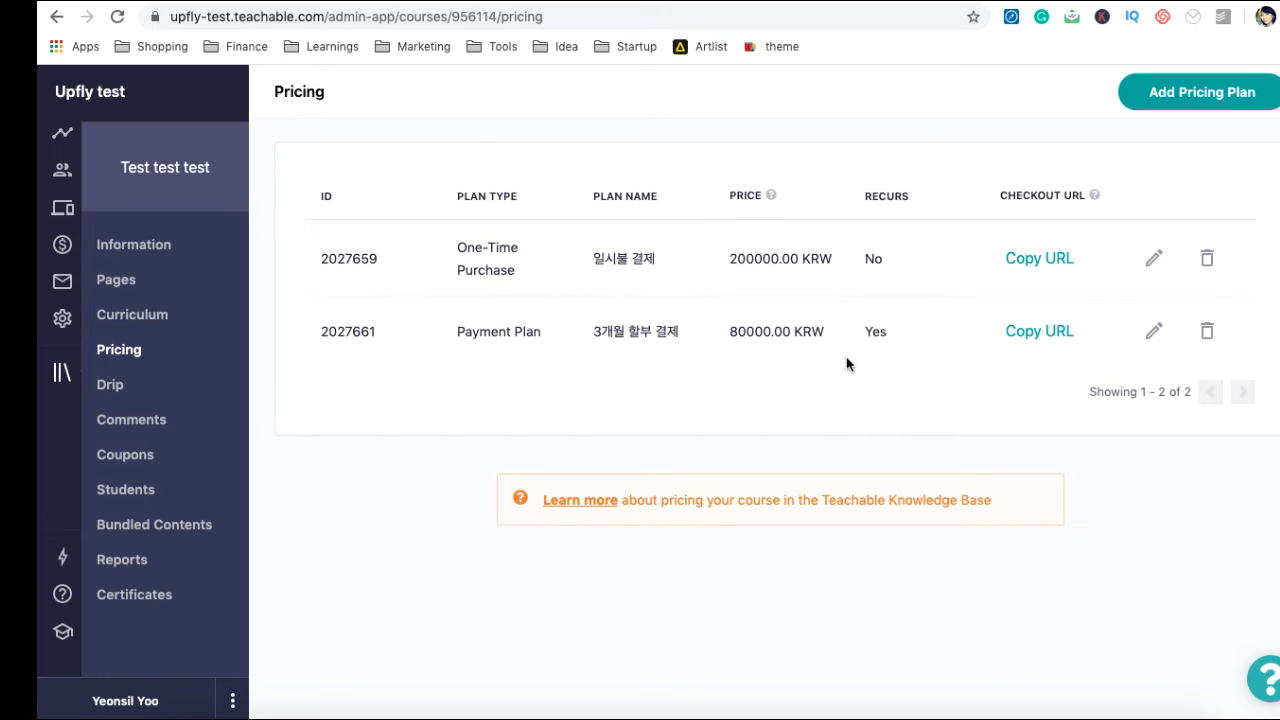
Open the course's checkout page for editing and examine the heading, photo, name and text fields of its testimonials section.
{"action": "left_click", "coordinate": [116, 281]}
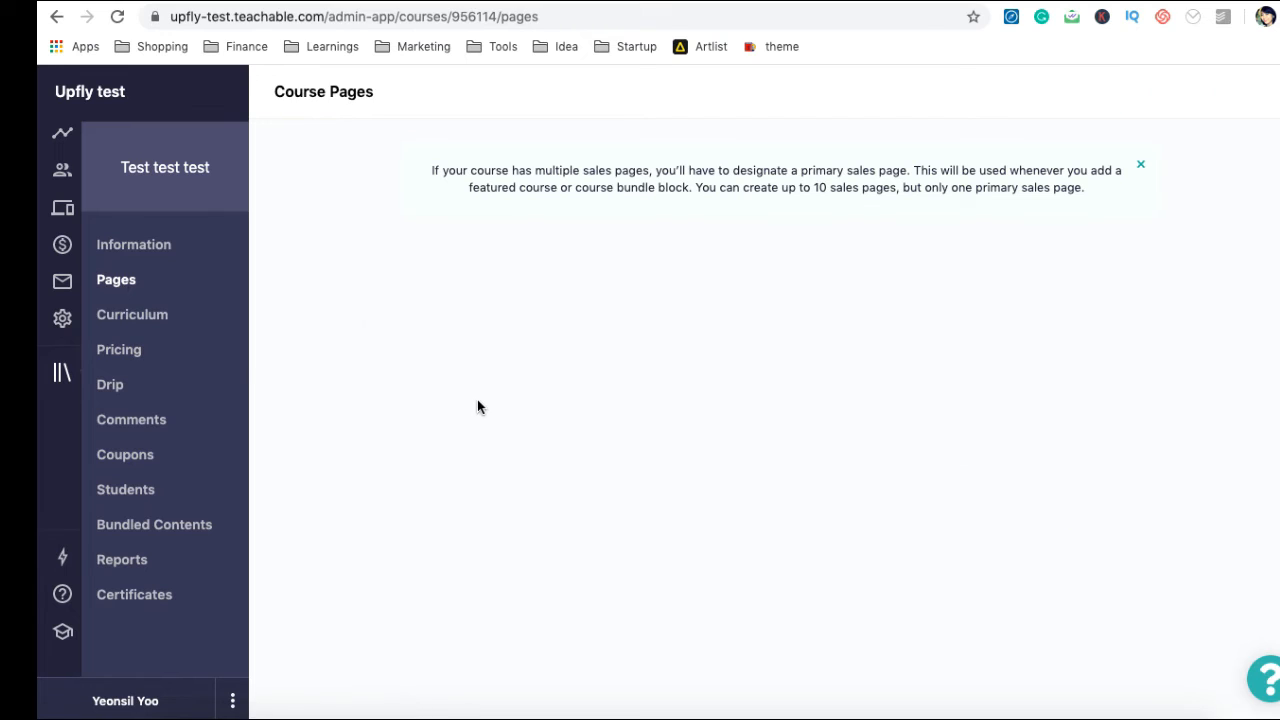
{"action": "scroll", "coordinate": [574, 431], "scroll_direction": "down", "scroll_amount": 2}
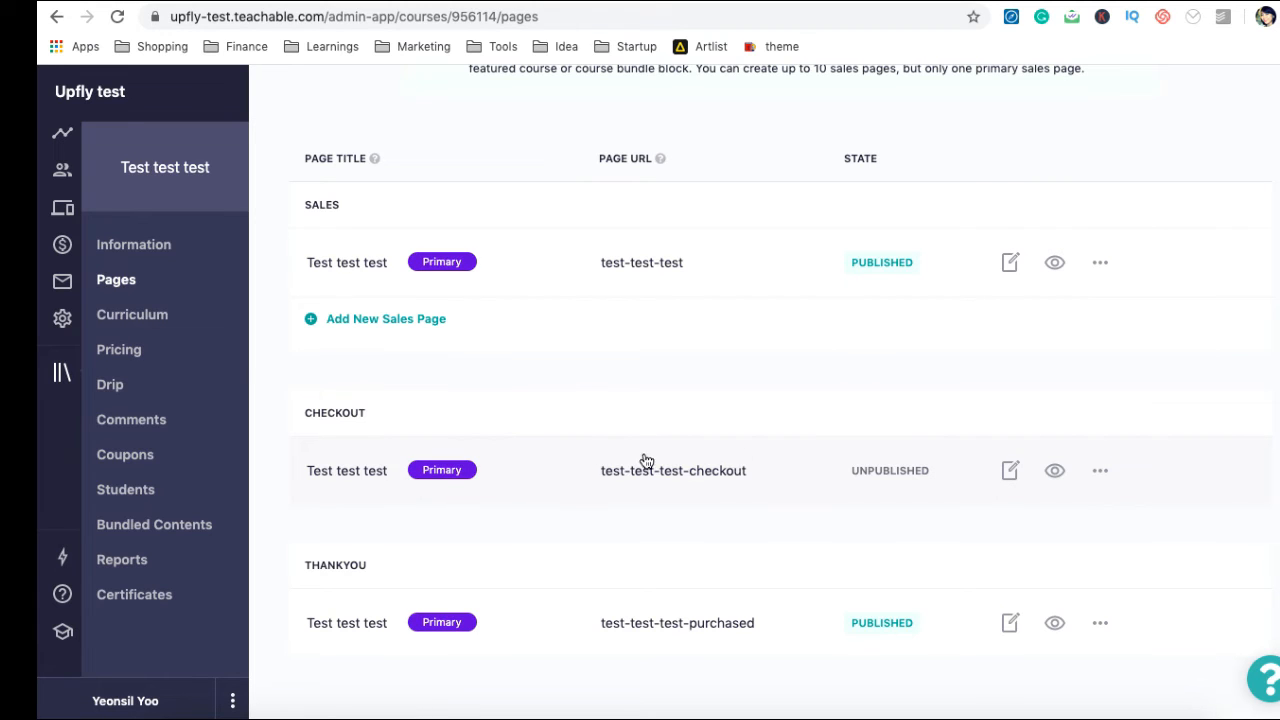
{"action": "left_click", "coordinate": [1010, 470]}
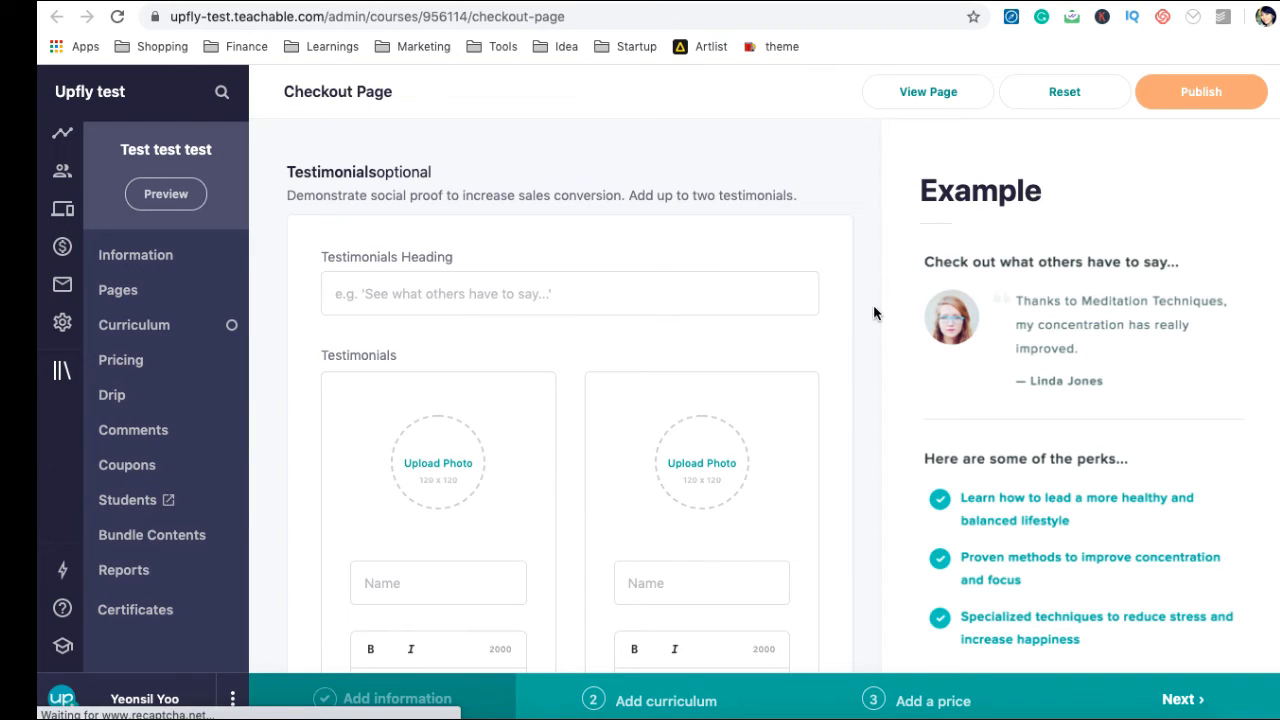
{"action": "left_click", "coordinate": [710, 293]}
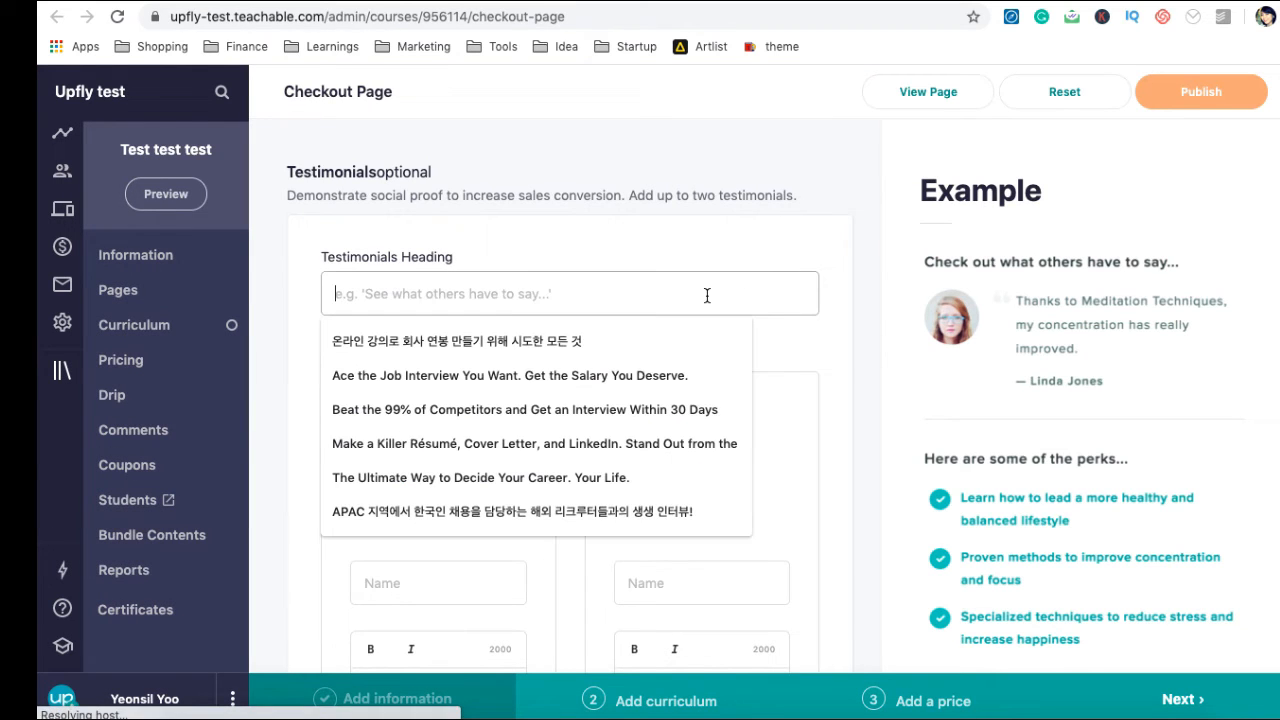
{"action": "left_click", "coordinate": [690, 228]}
{"action": "scroll", "coordinate": [694, 289], "scroll_direction": "down", "scroll_amount": 2}
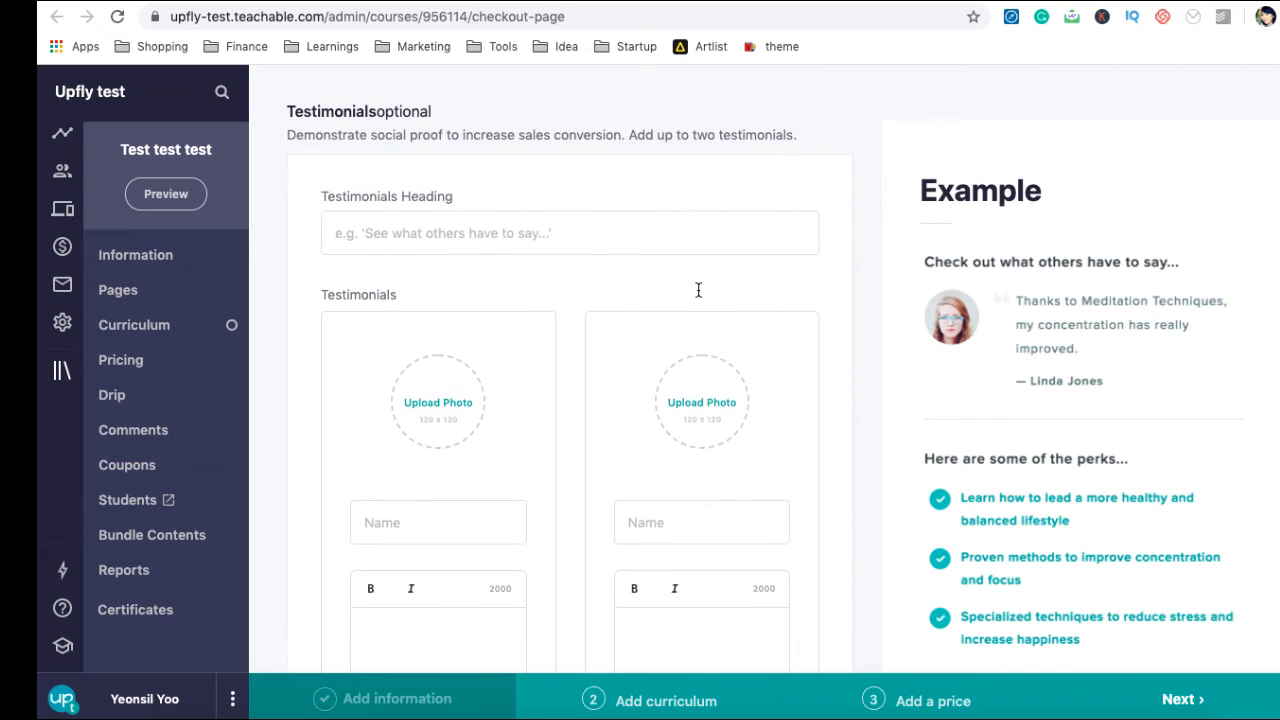
{"action": "scroll", "coordinate": [440, 410], "scroll_direction": "down", "scroll_amount": 3}
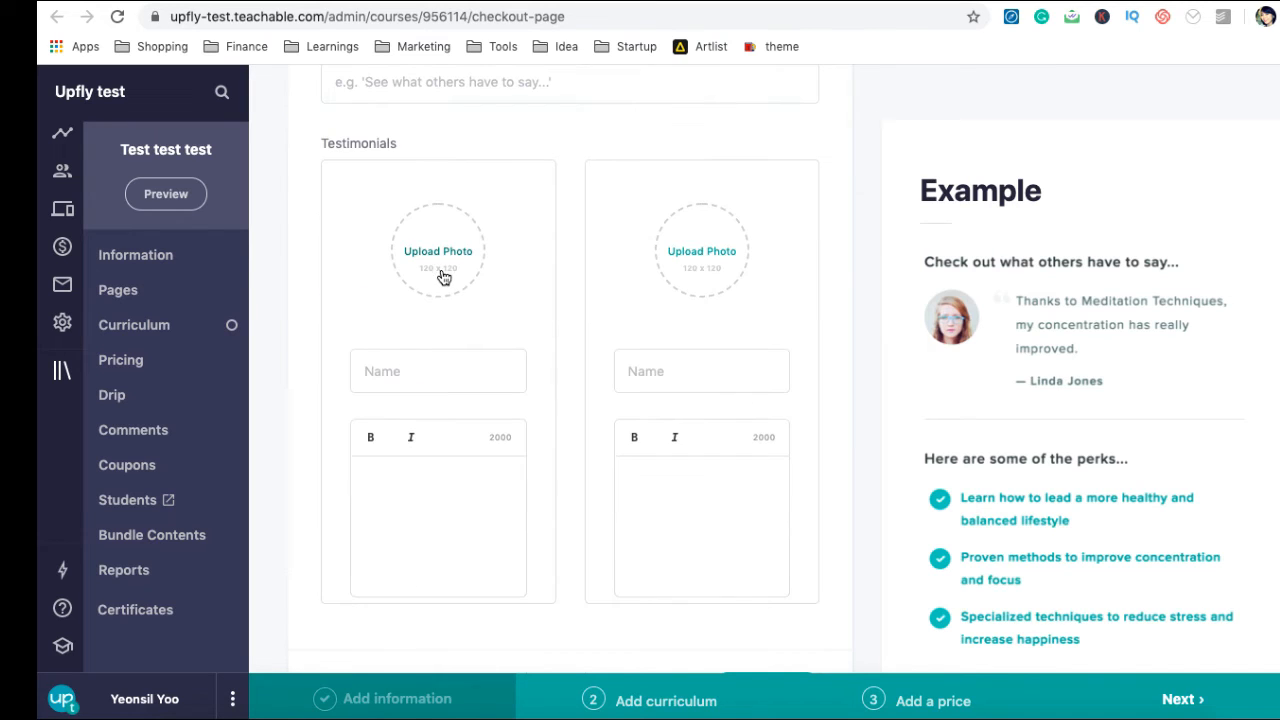
{"action": "left_click", "coordinate": [441, 383]}
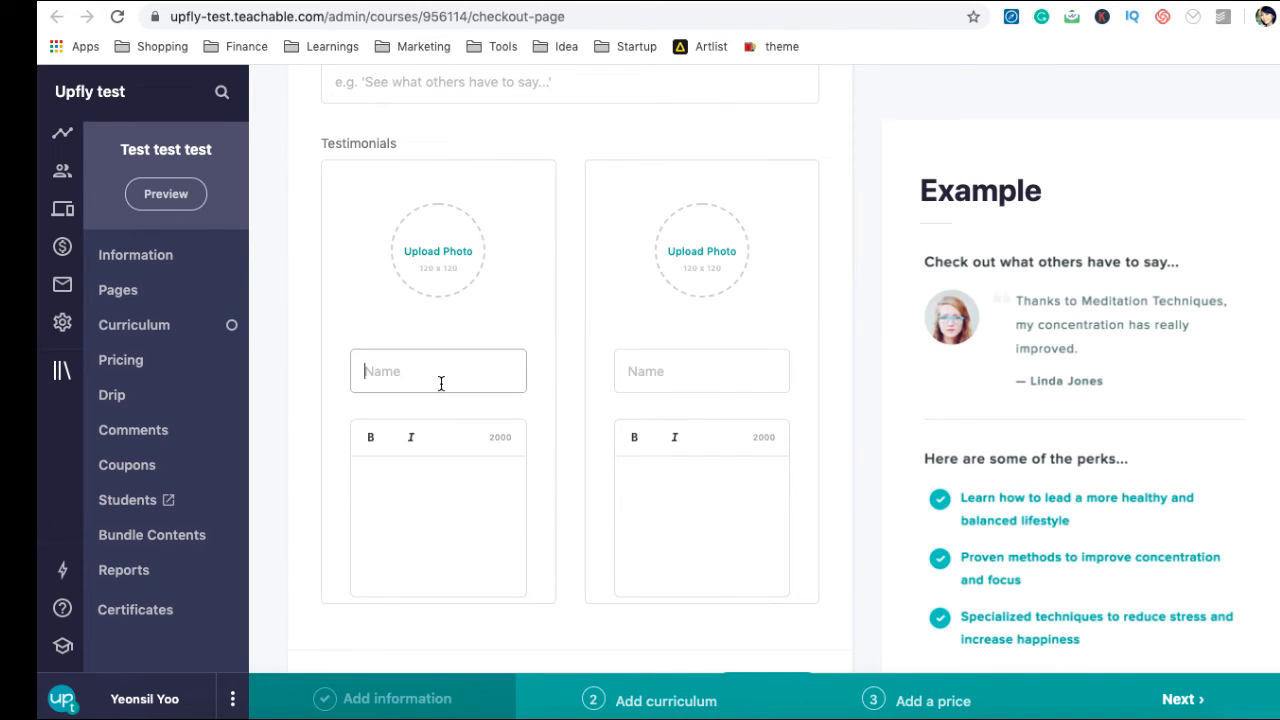
{"action": "left_click", "coordinate": [441, 481]}
{"action": "scroll", "coordinate": [680, 277], "scroll_direction": "down", "scroll_amount": 5}
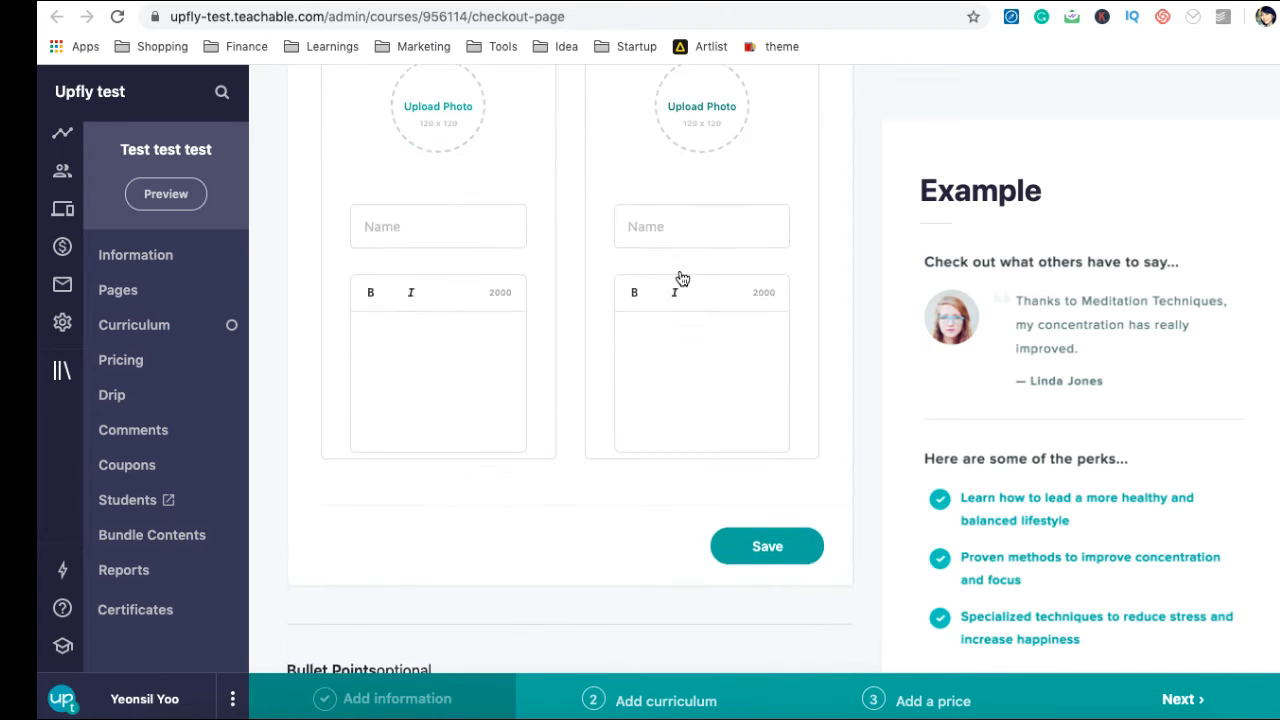
Review the checkout page's bullet points and course guarantee sections against the example layout.
{"action": "scroll", "coordinate": [680, 271], "scroll_direction": "down", "scroll_amount": 8}
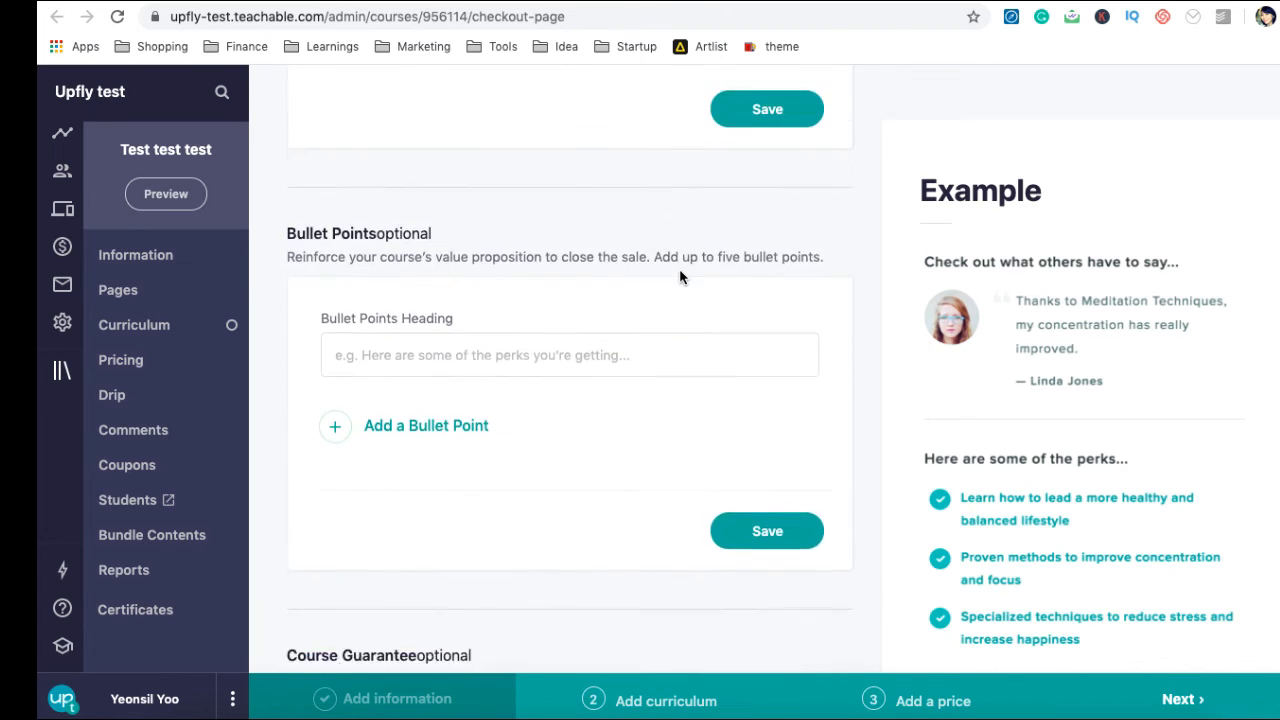
{"action": "scroll", "coordinate": [414, 288], "scroll_direction": "down", "scroll_amount": 2}
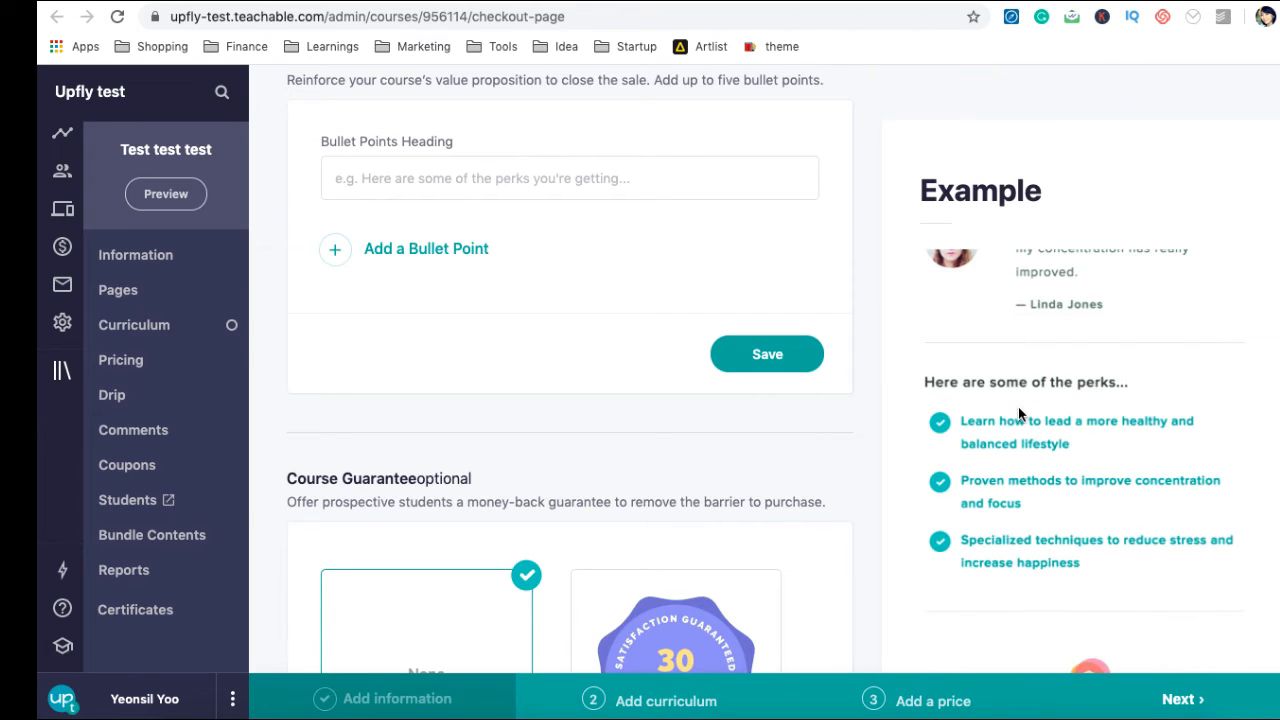
{"action": "scroll", "coordinate": [637, 290], "scroll_direction": "up", "scroll_amount": 2}
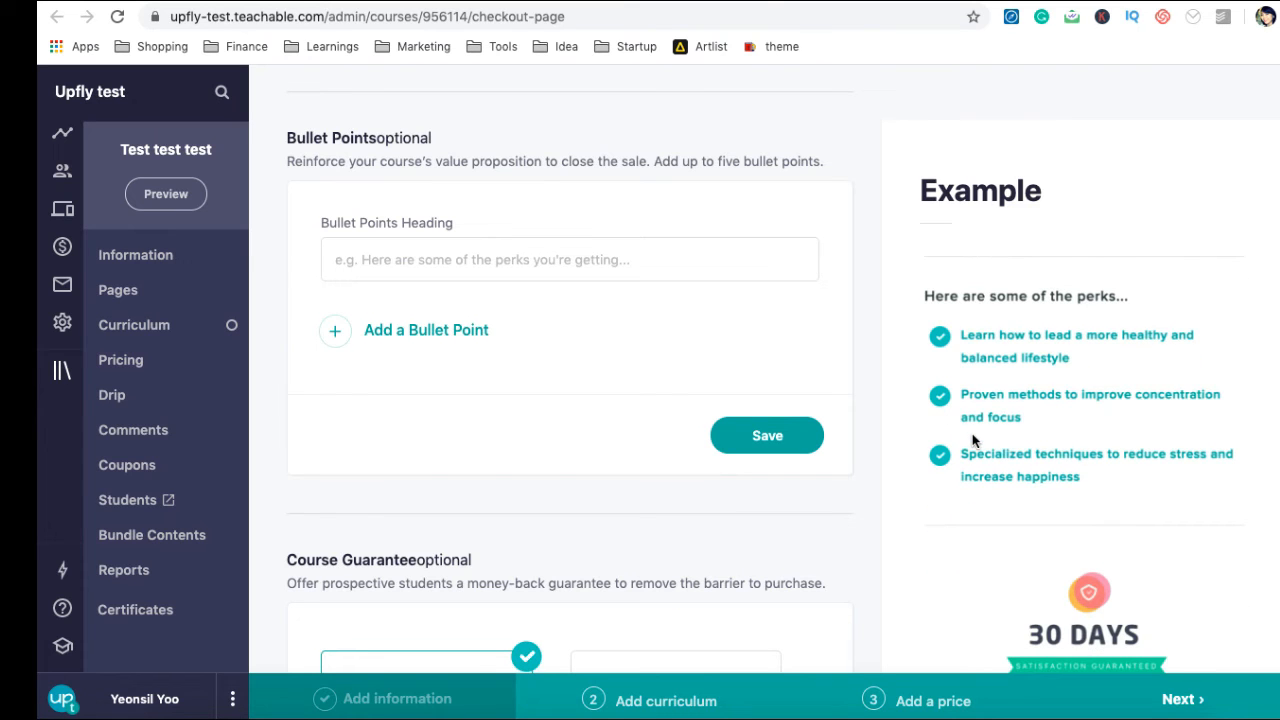
{"action": "scroll", "coordinate": [990, 420], "scroll_direction": "up", "scroll_amount": 5}
{"action": "scroll", "coordinate": [990, 420], "scroll_direction": "up", "scroll_amount": 4}
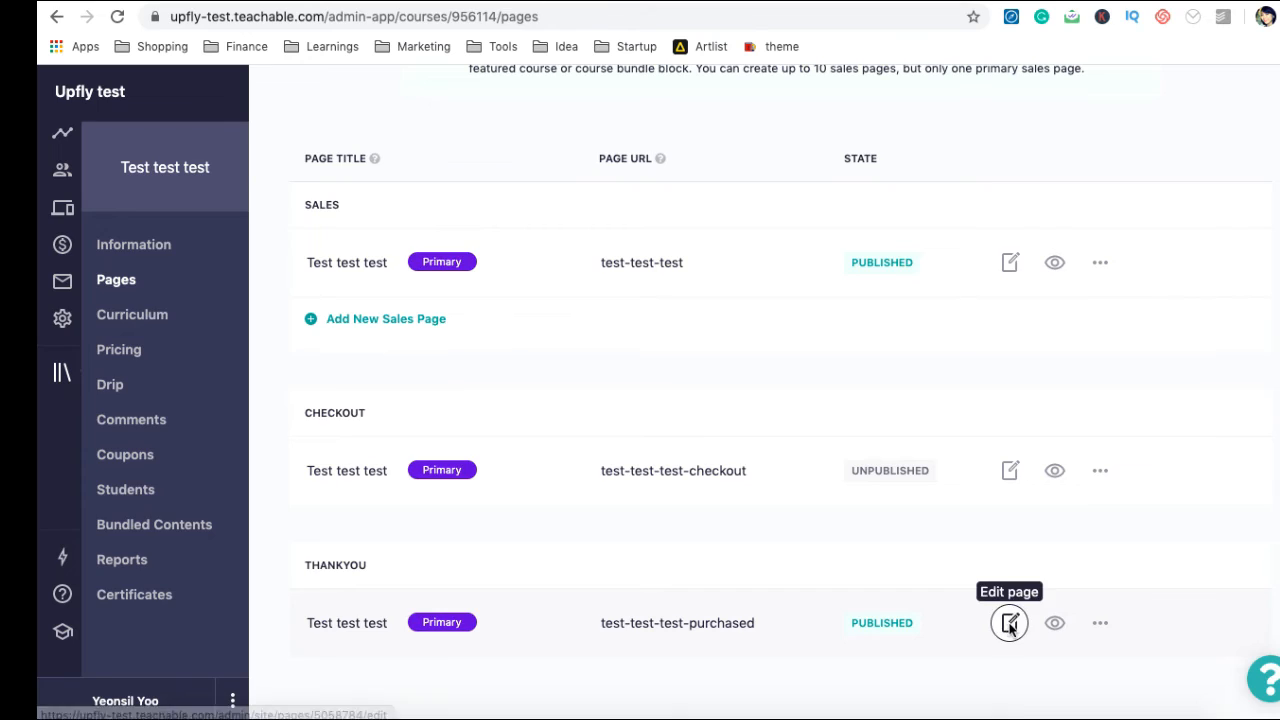
Change the curriculum button's text on the course's thank-you page to "강의 바로보기" and update the page.
{"action": "left_click", "coordinate": [1010, 622]}
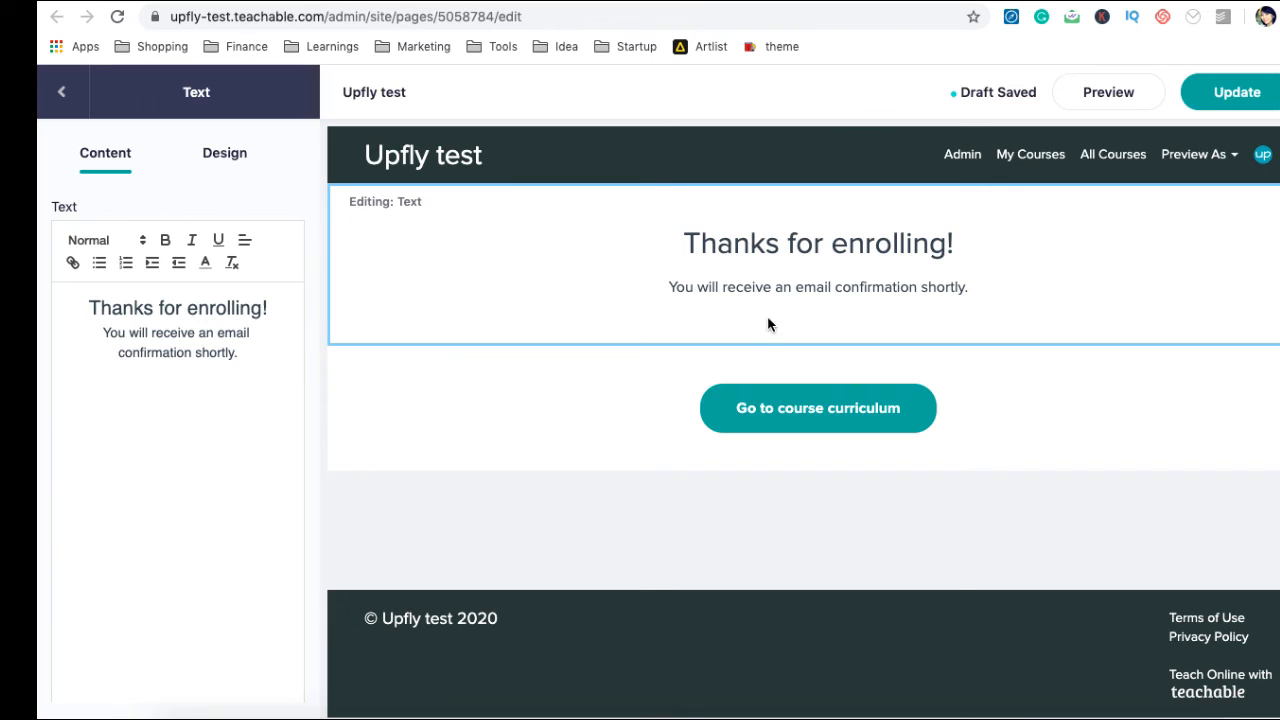
{"action": "left_click", "coordinate": [823, 407]}
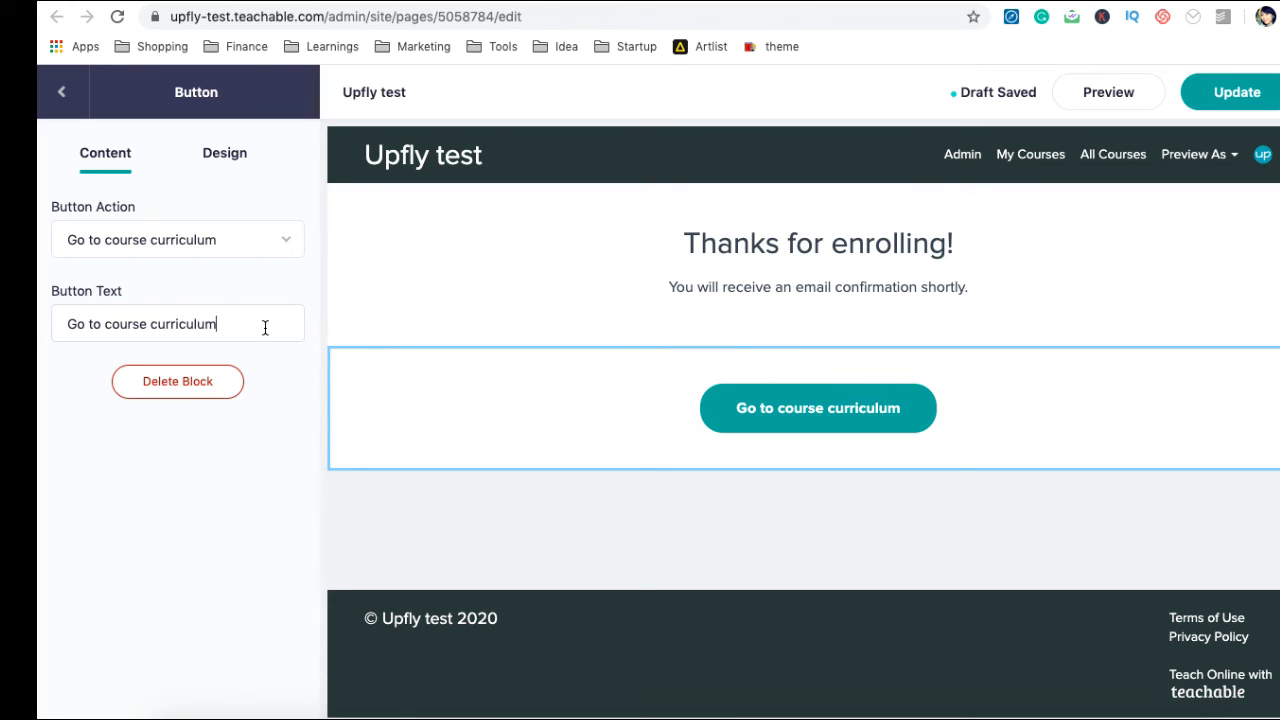
{"action": "left_click_drag", "start_coordinate": [266, 323], "coordinate": [82, 305]}
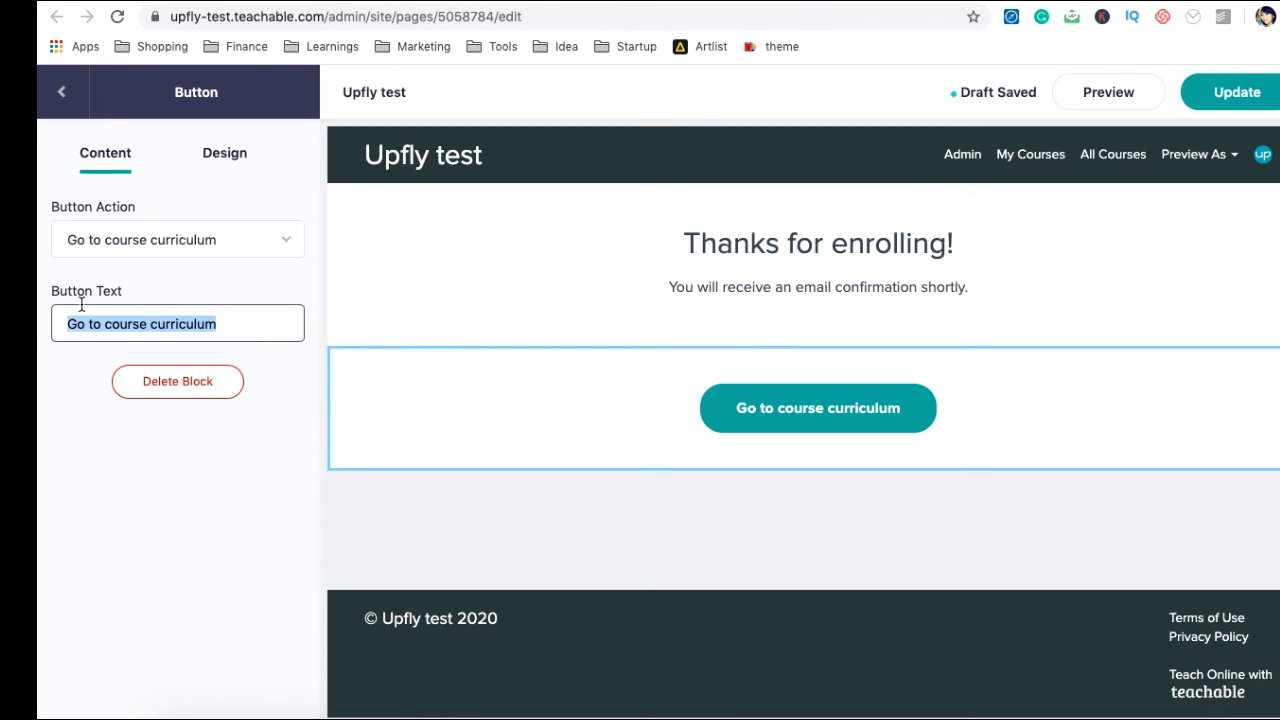
{"action": "type", "text": "강의 바로보기"}
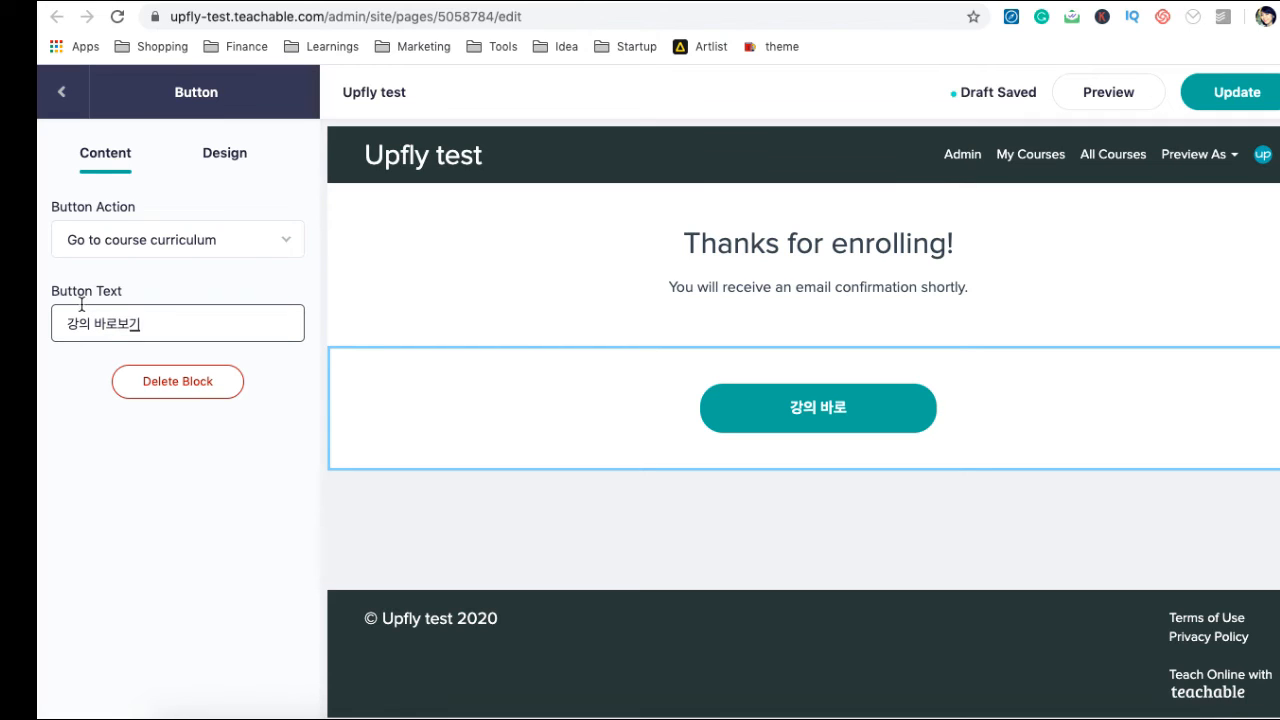
{"action": "left_click", "coordinate": [175, 551]}
{"action": "left_click", "coordinate": [1240, 95]}
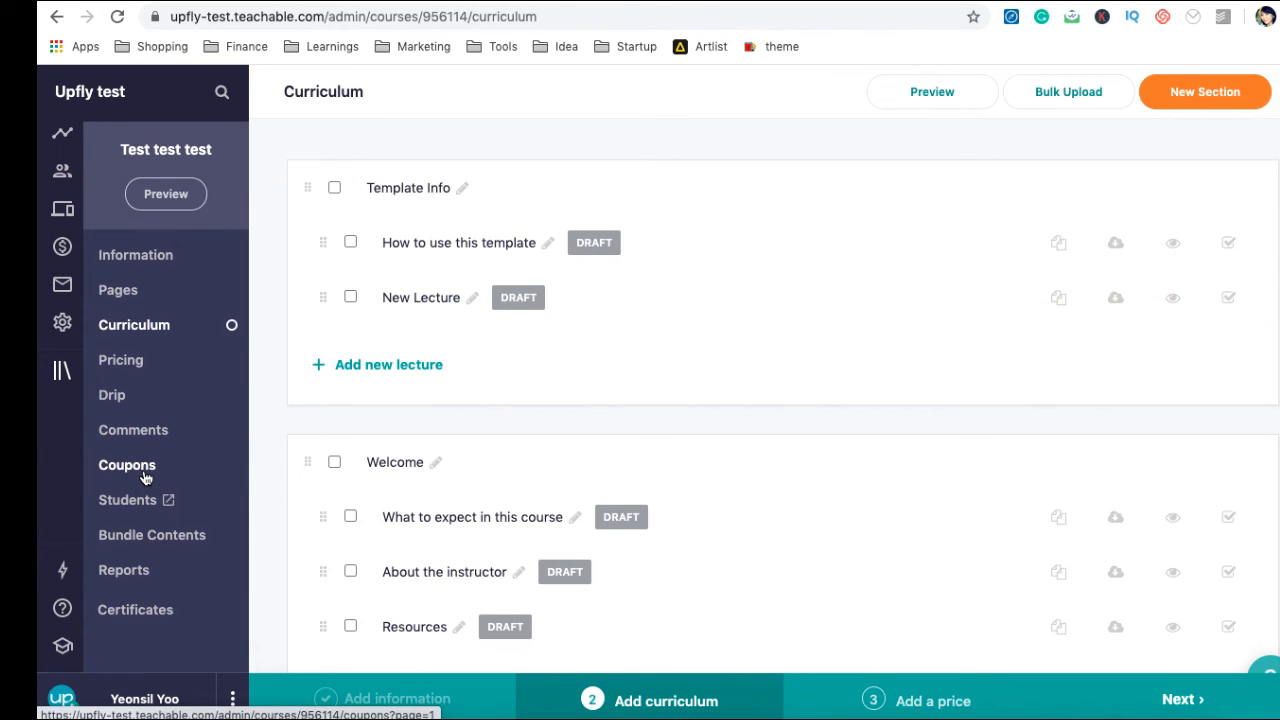
View the course's coupons section, and open the course information with its publish and preview options.
{"action": "left_click", "coordinate": [145, 478]}
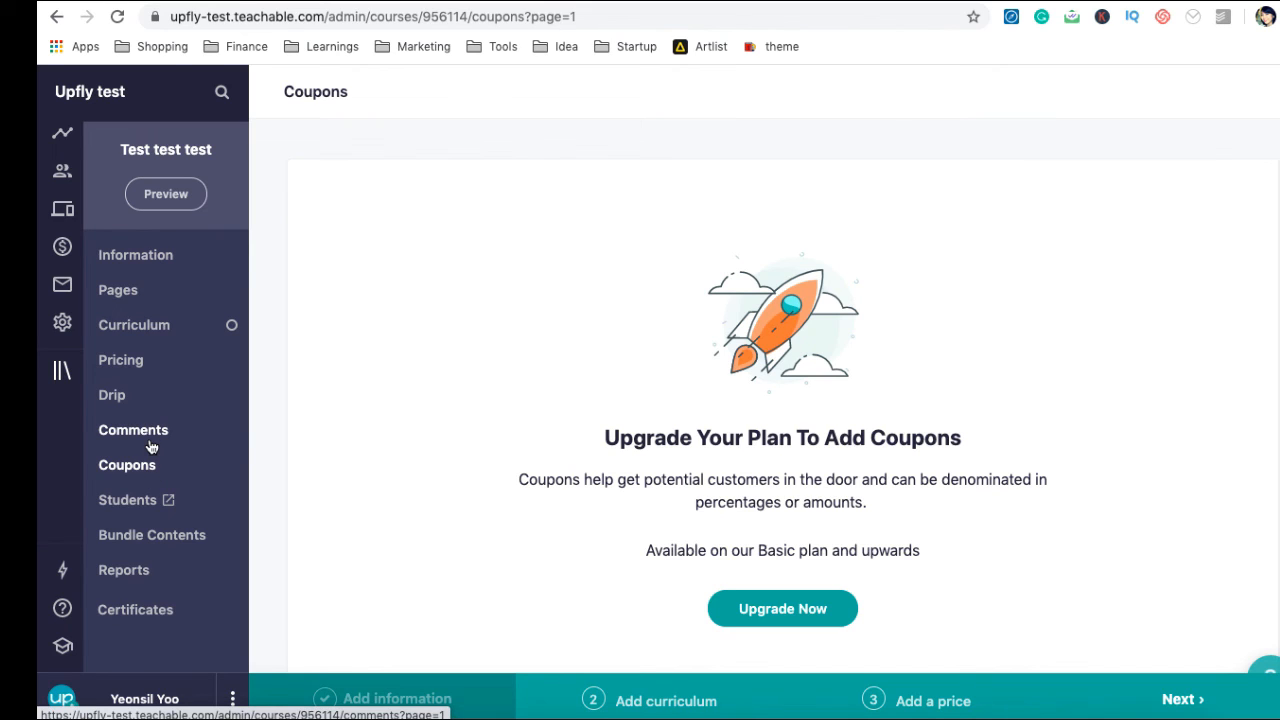
{"action": "left_click", "coordinate": [162, 262]}
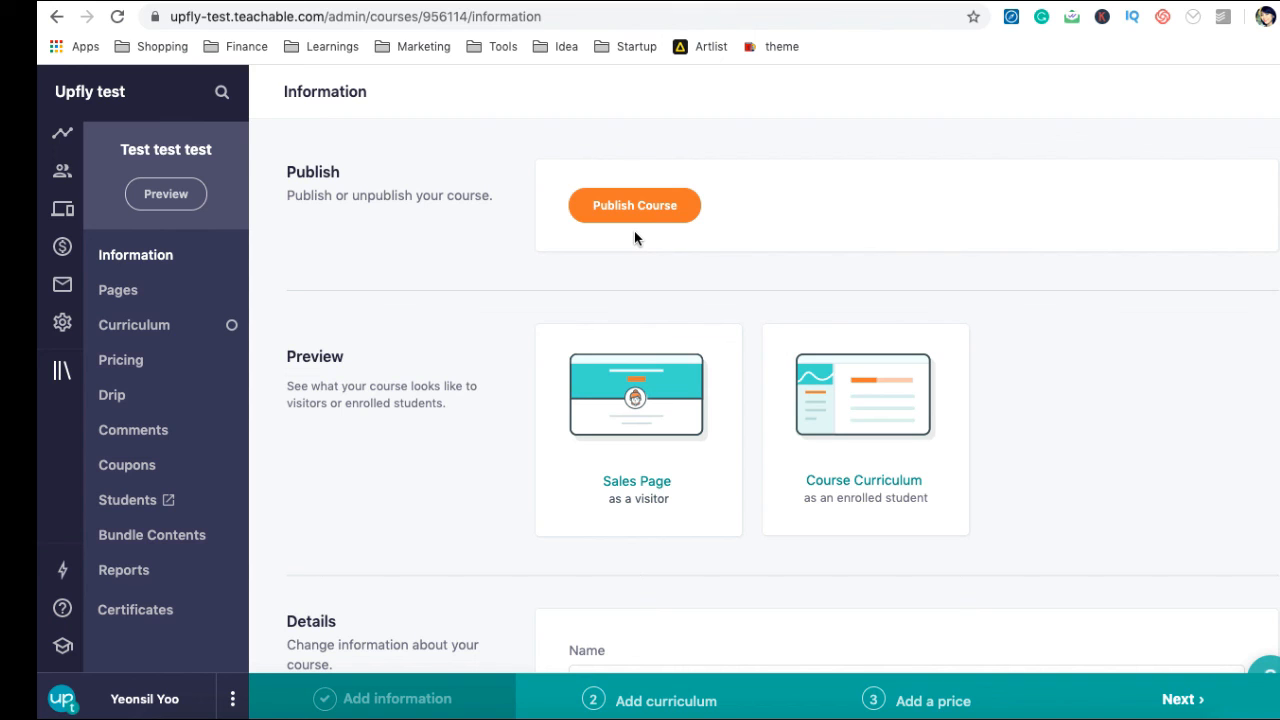
{"action": "scroll", "coordinate": [684, 283], "scroll_direction": "down", "scroll_amount": 1}
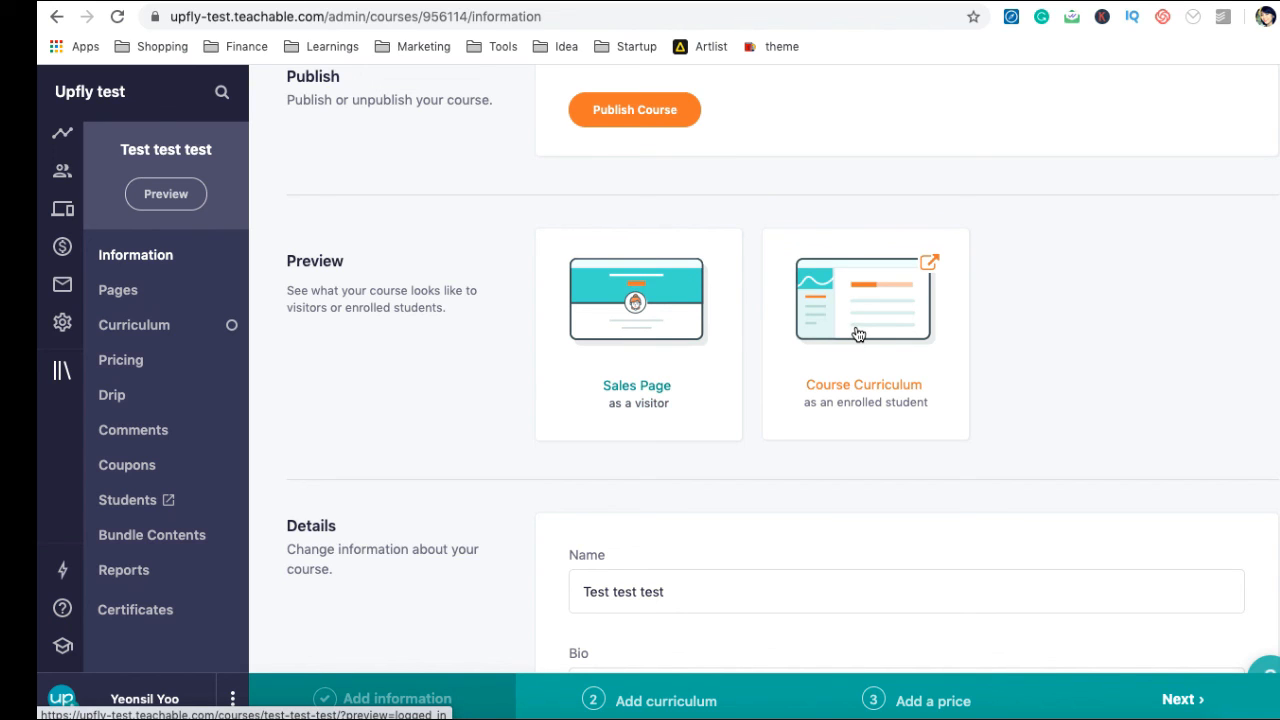
Preview the course's sales page as a visitor down to its footer and close the preview.
{"action": "left_click", "coordinate": [683, 290]}
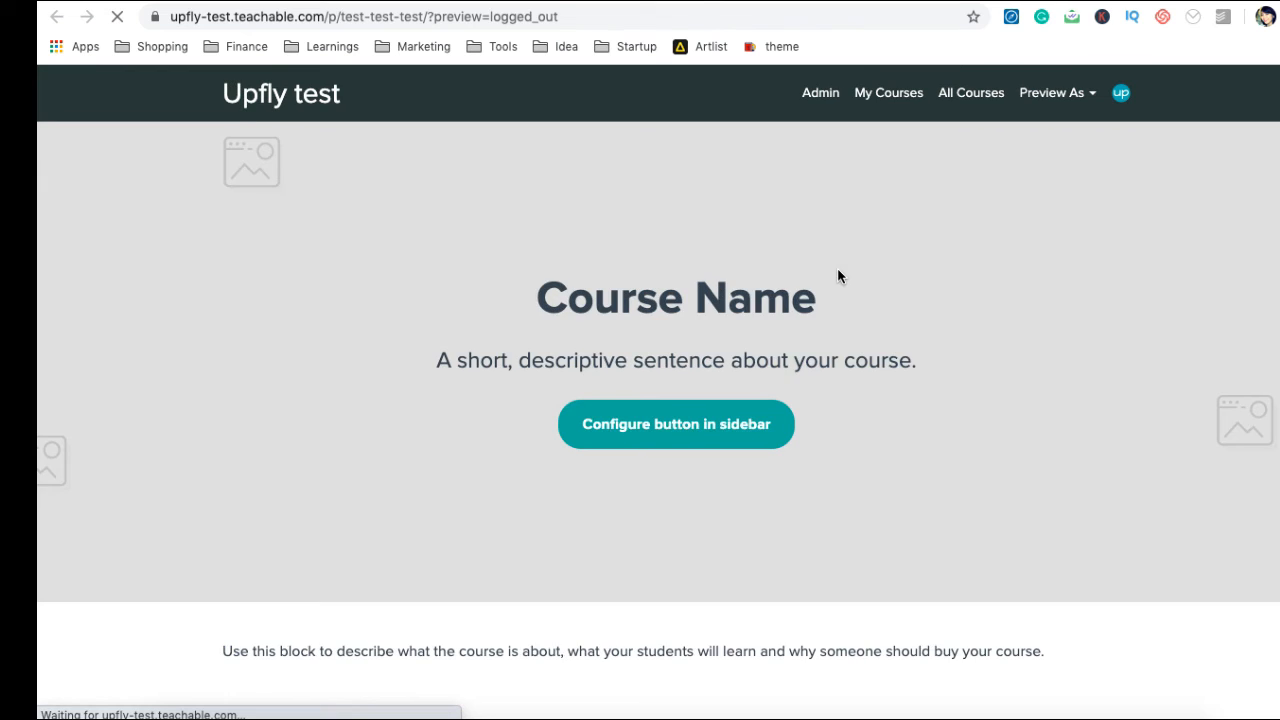
{"action": "scroll", "coordinate": [838, 276], "scroll_direction": "down", "scroll_amount": 10}
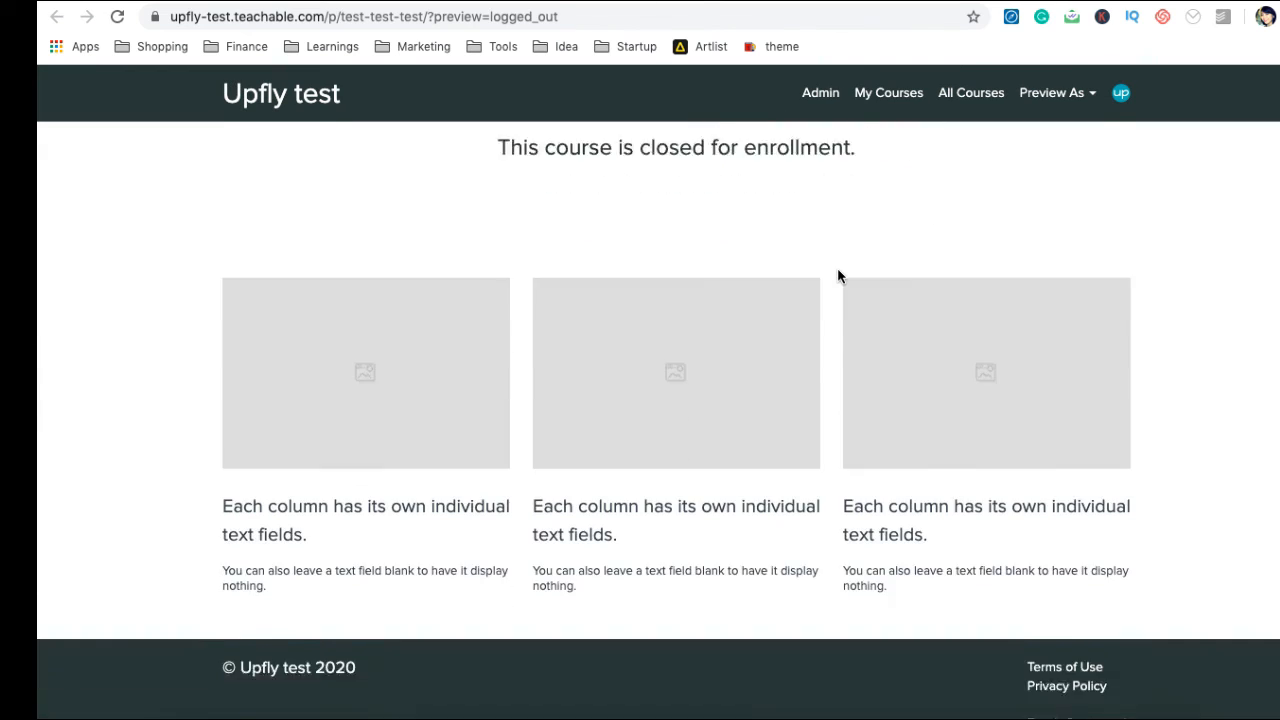
{"action": "scroll", "coordinate": [838, 276], "scroll_direction": "down", "scroll_amount": 1}
{"action": "left_click", "coordinate": [869, 1]}
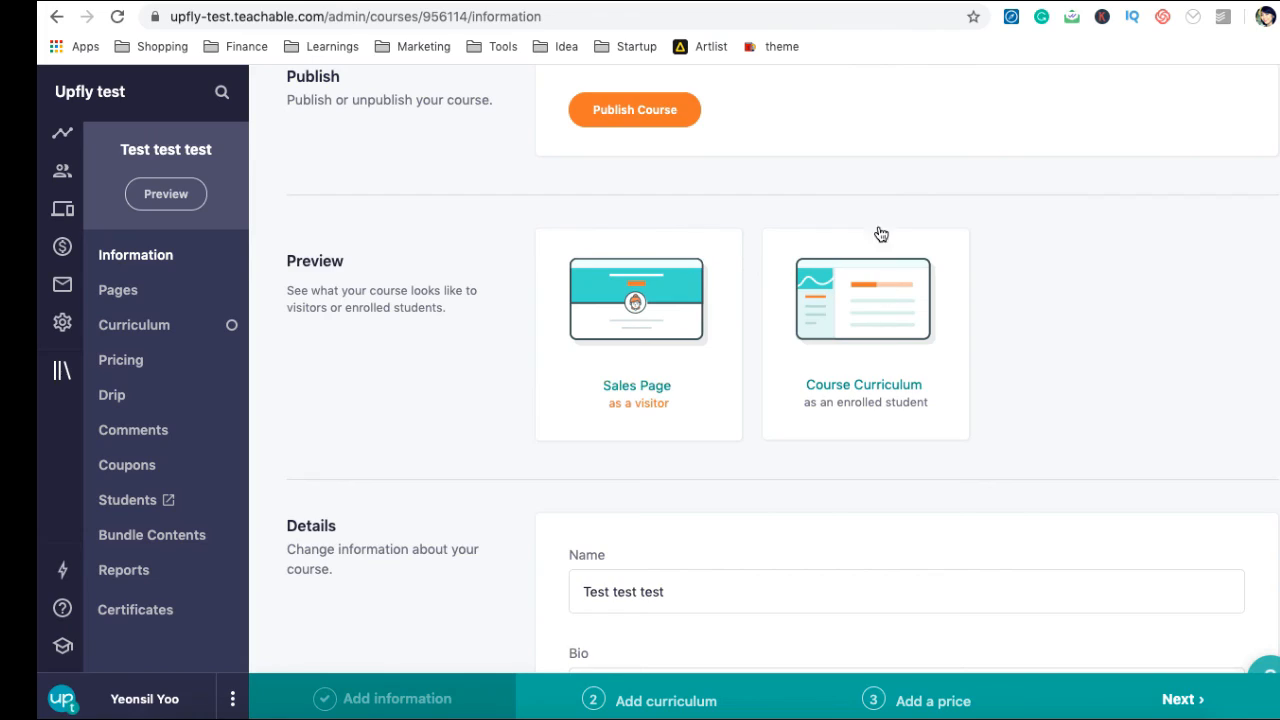
Preview the course curriculum as an enrolled student, close the preview, and view the course details.
{"action": "left_click", "coordinate": [876, 313]}
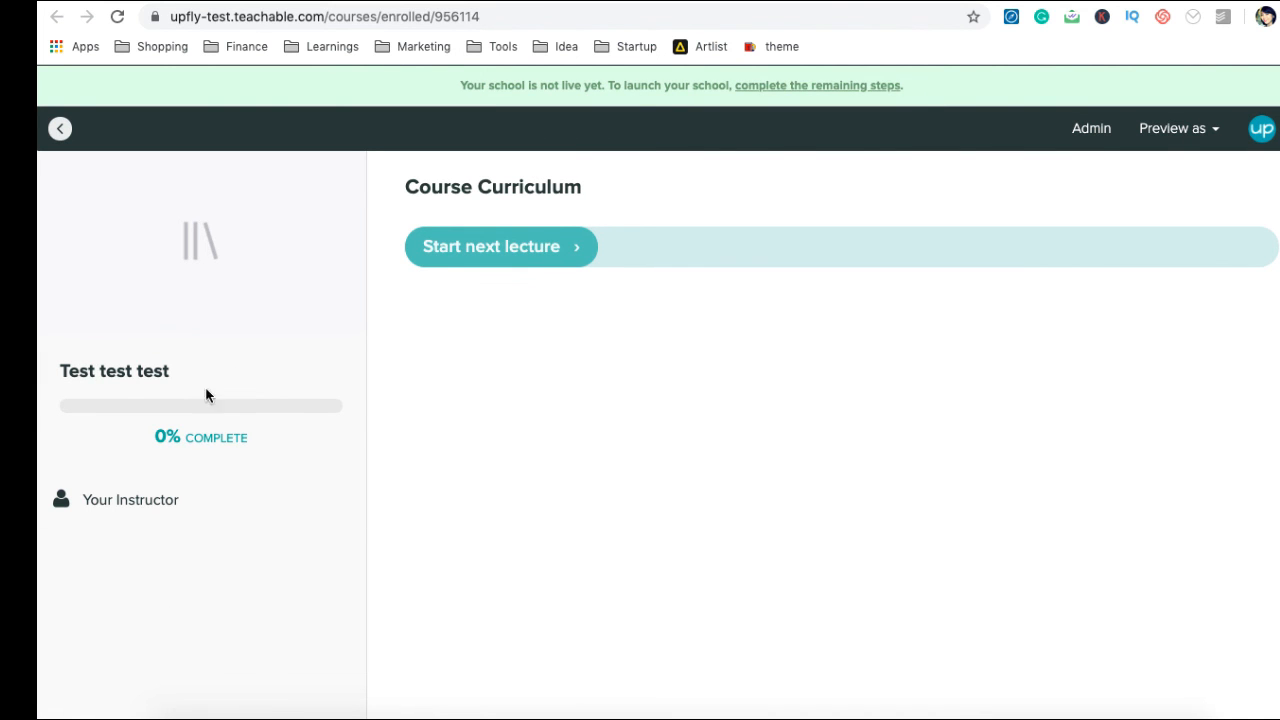
{"action": "key", "text": "super+w"}
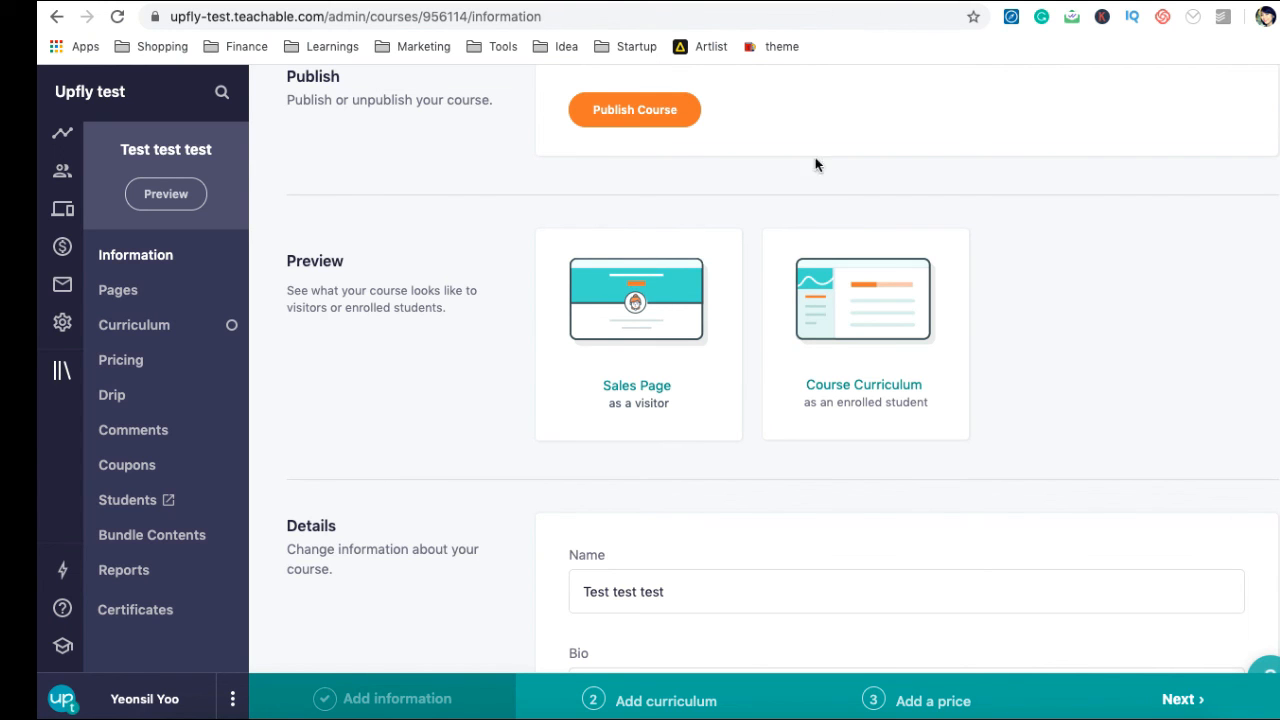
{"action": "scroll", "coordinate": [669, 137], "scroll_direction": "down", "scroll_amount": 5}
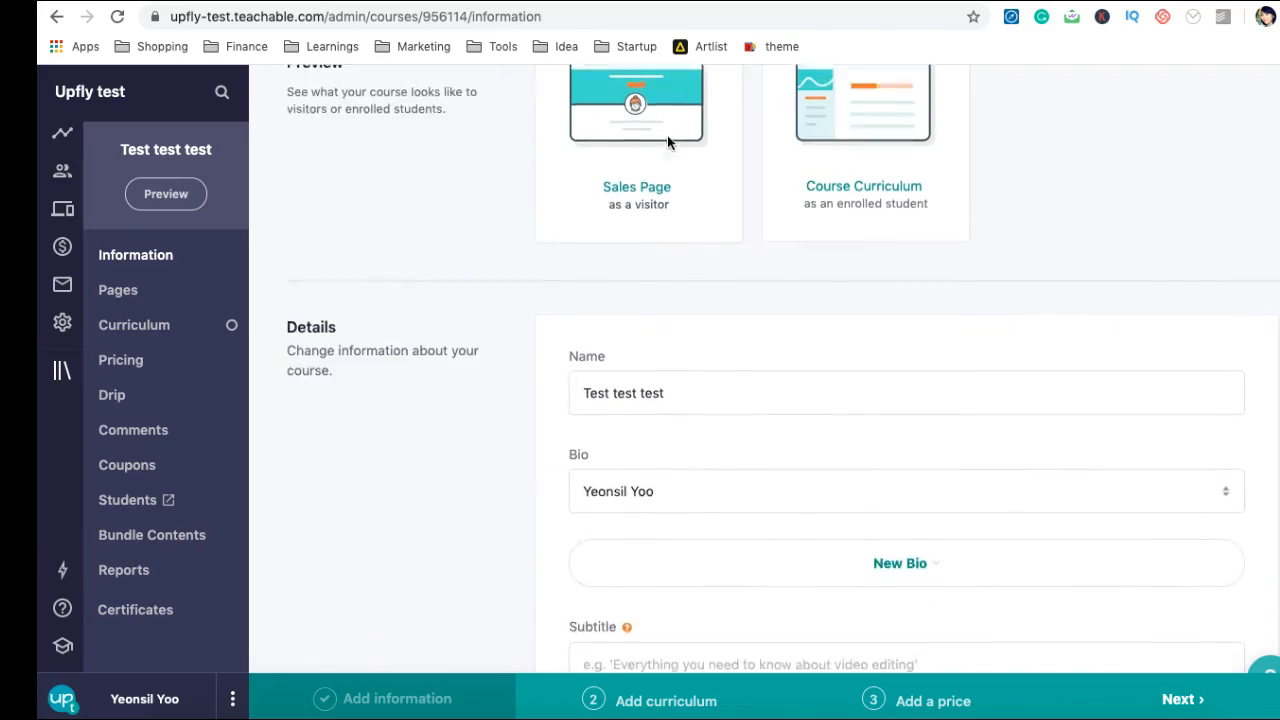